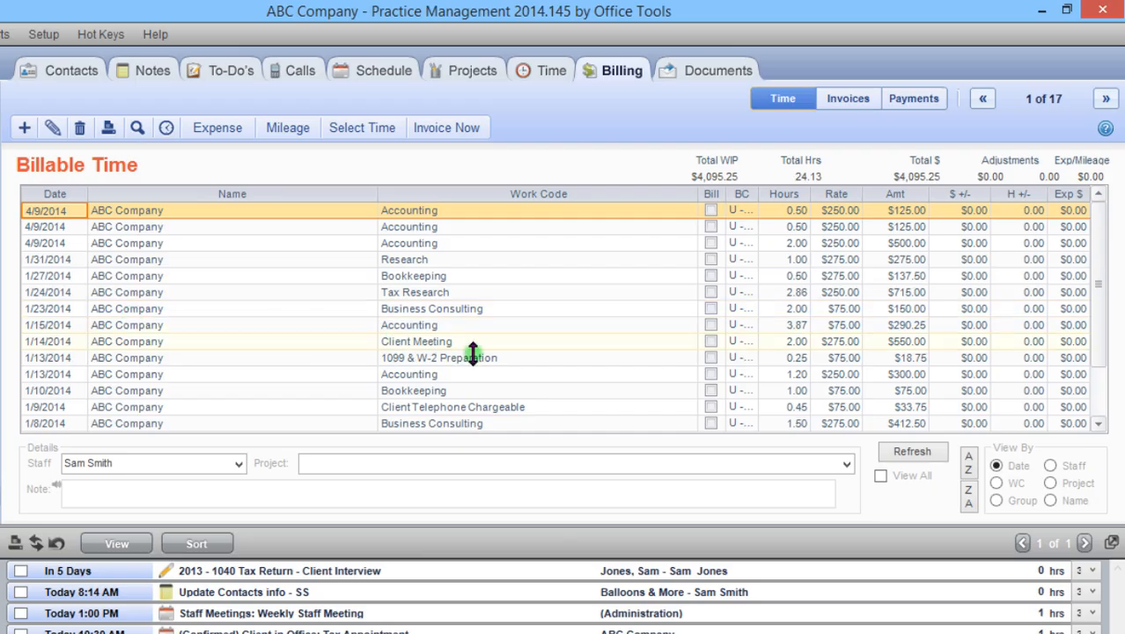
# - View the billable time entries by staff and by project, and return the view to date order
pyautogui.click(1050, 465)
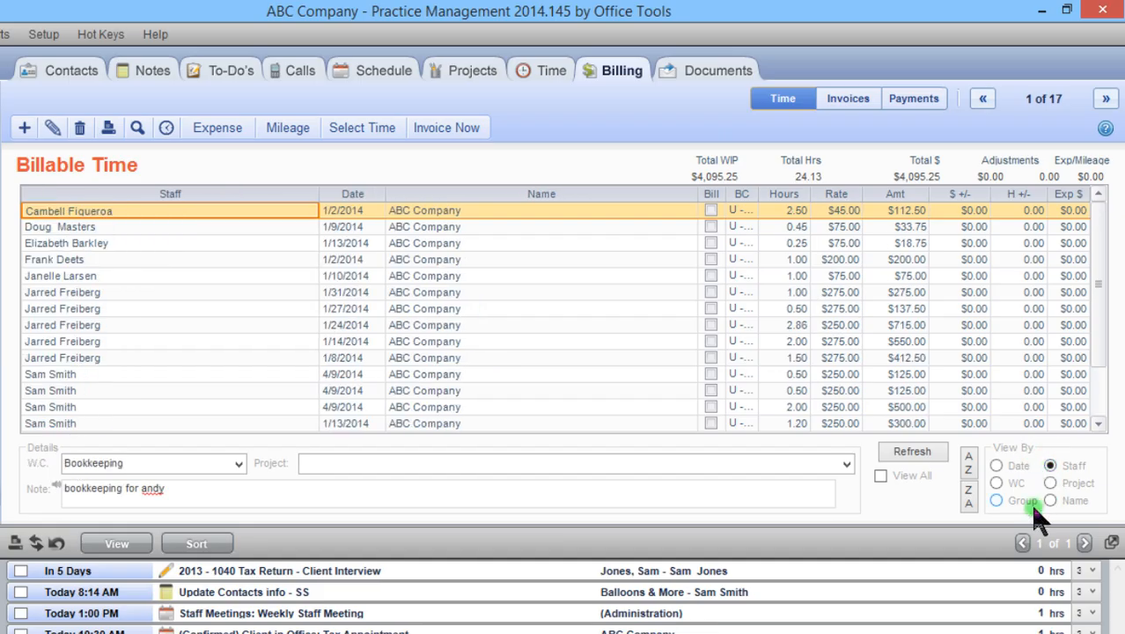
pyautogui.click(1051, 483)
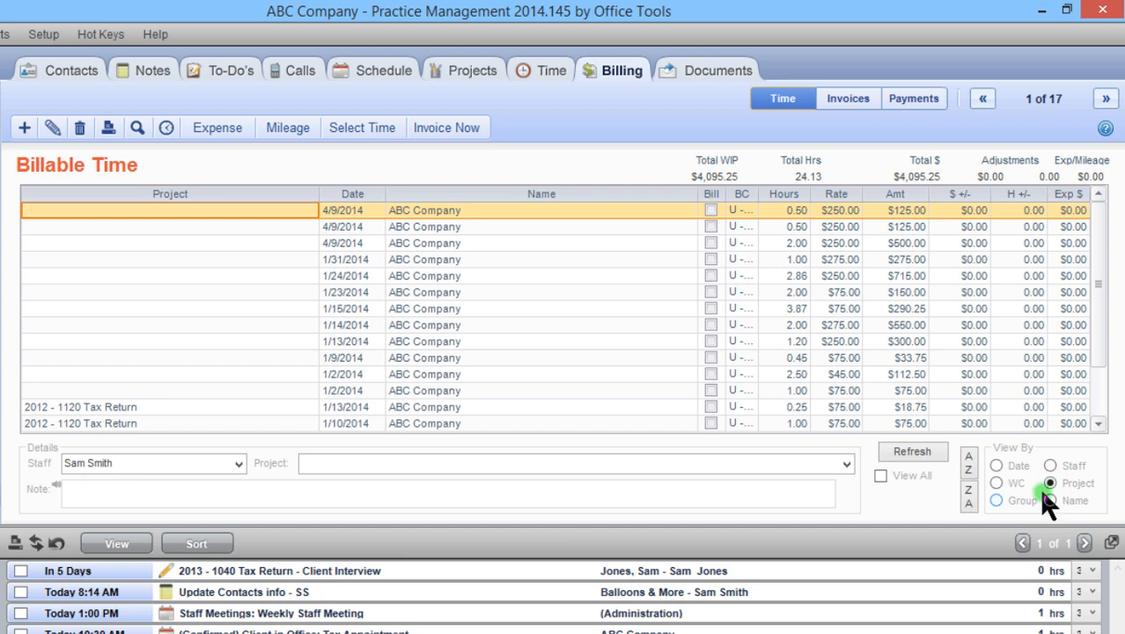
pyautogui.scroll(-1, 1090, 321)
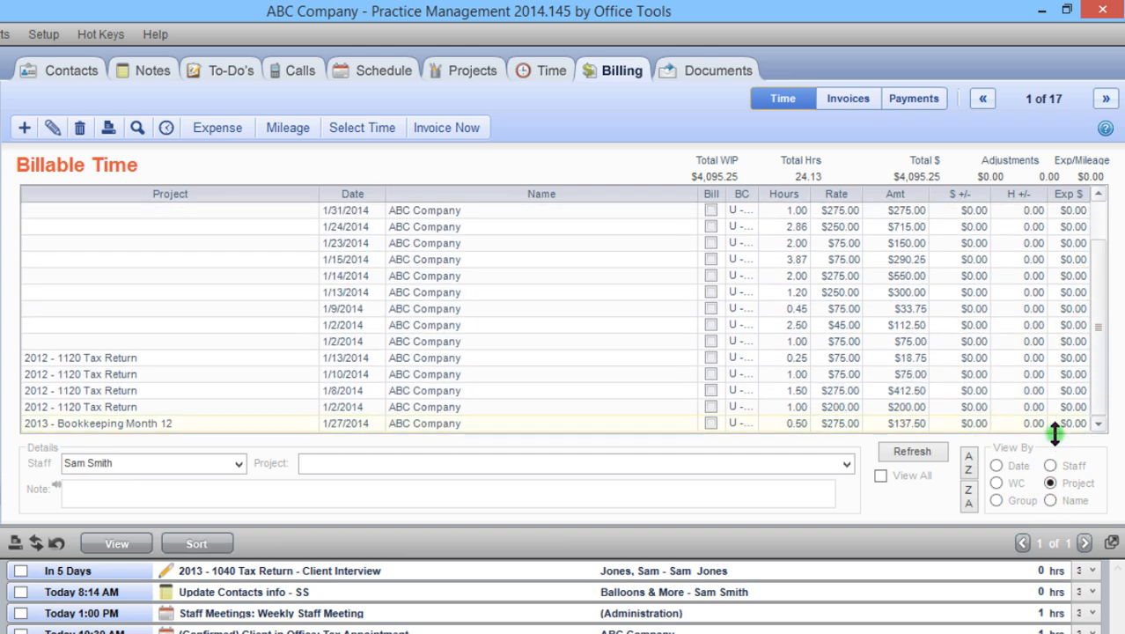
pyautogui.click(998, 466)
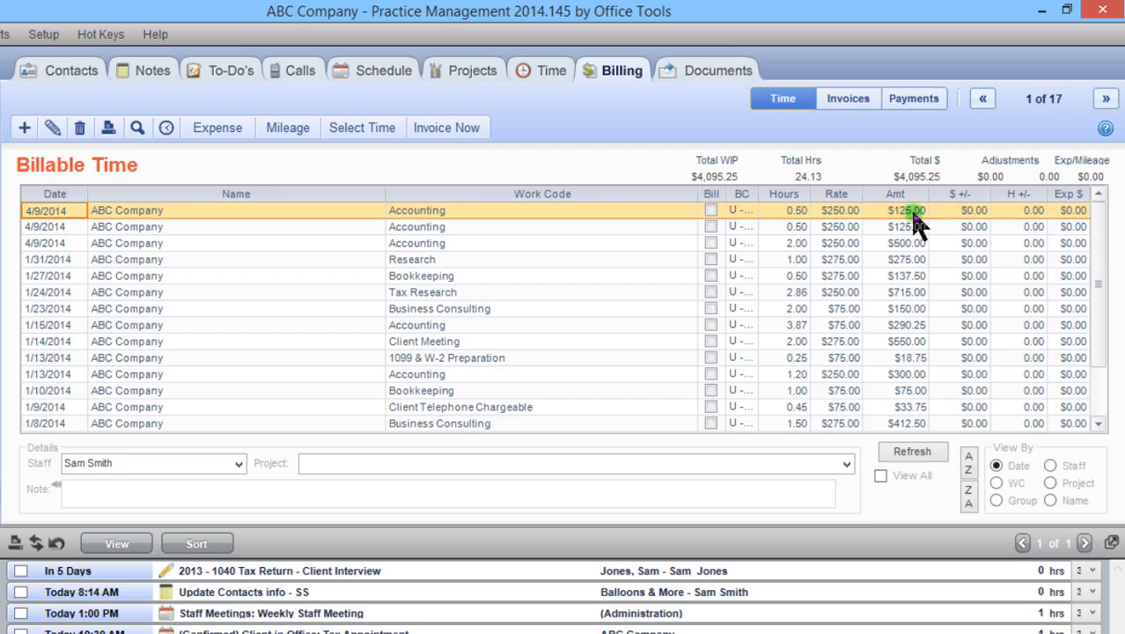
# - Enter a $25 dollar markup on the first 4/9/2014 Accounting time card
pyautogui.click(956, 212)
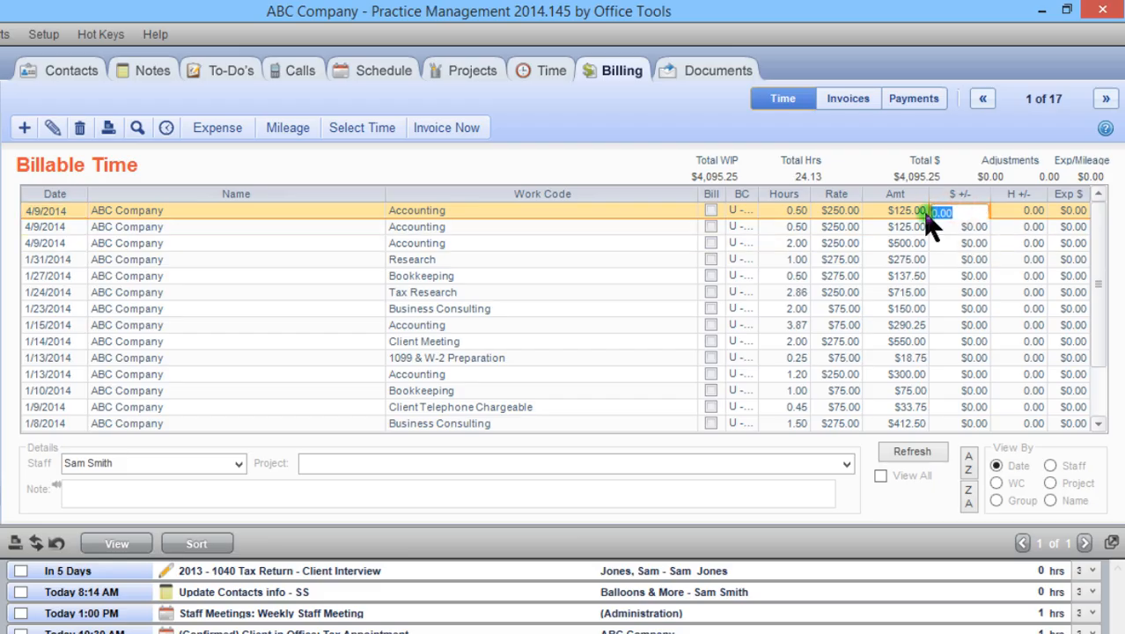
pyautogui.write('25')
pyautogui.press('Tab')
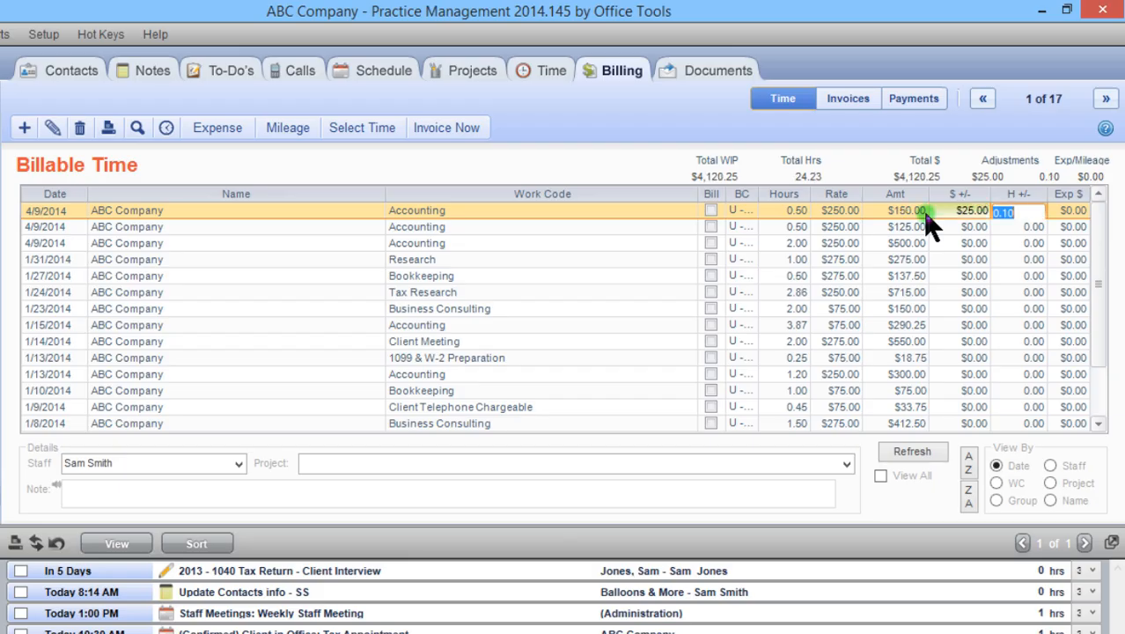
pyautogui.press('Return')
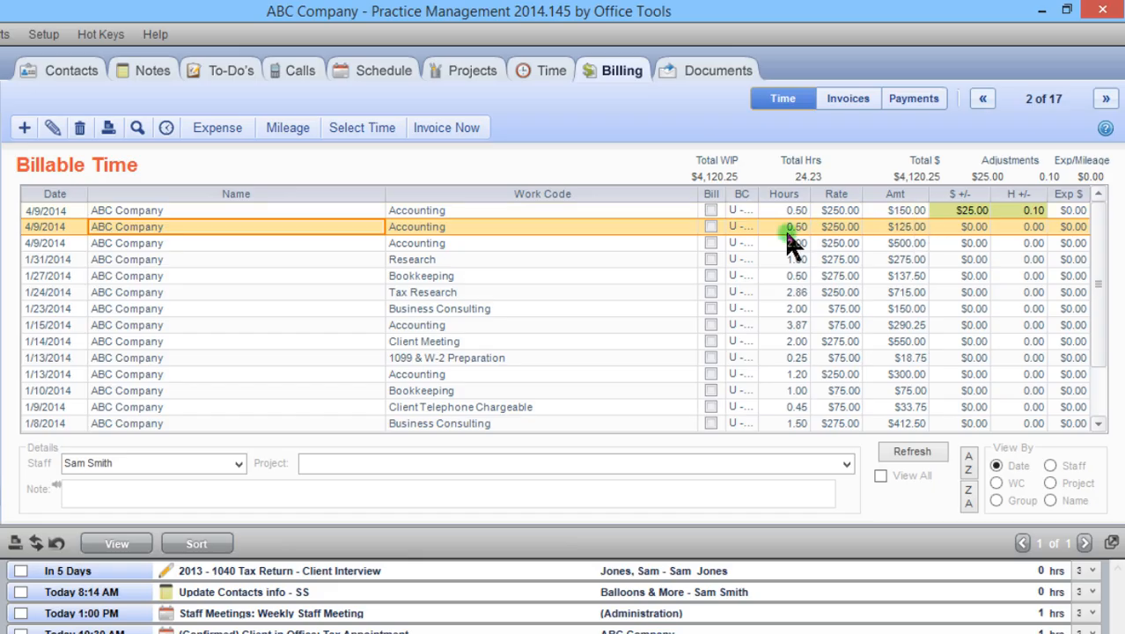
# - Mark the first 4/9/2014 Accounting time card for billing, unmark it, and look over its available actions
pyautogui.click(711, 211)
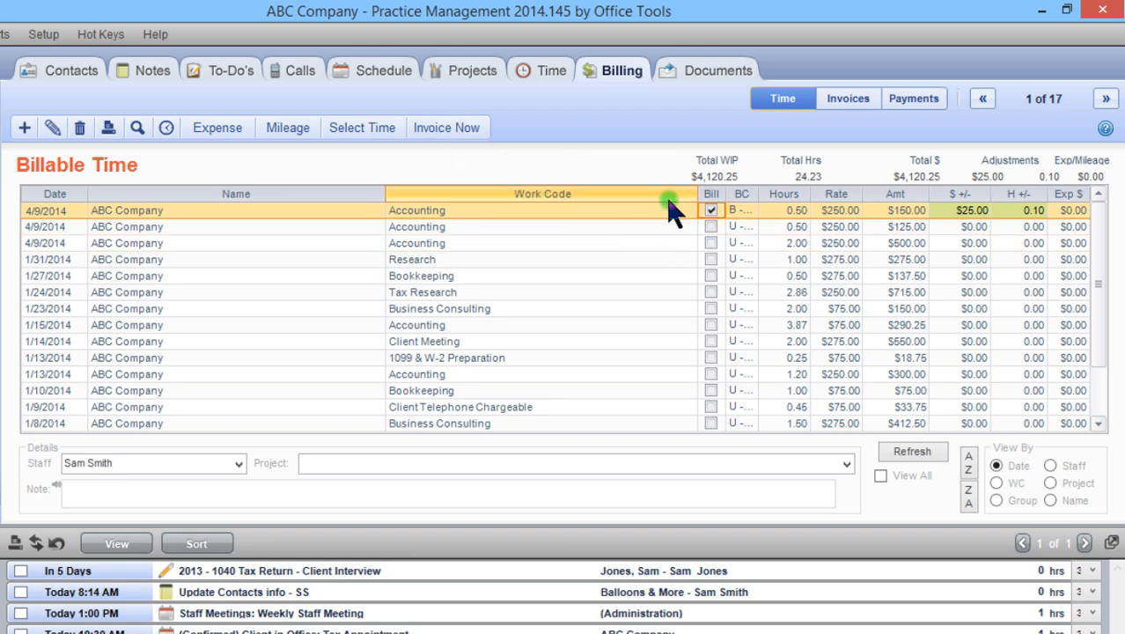
pyautogui.click(711, 210)
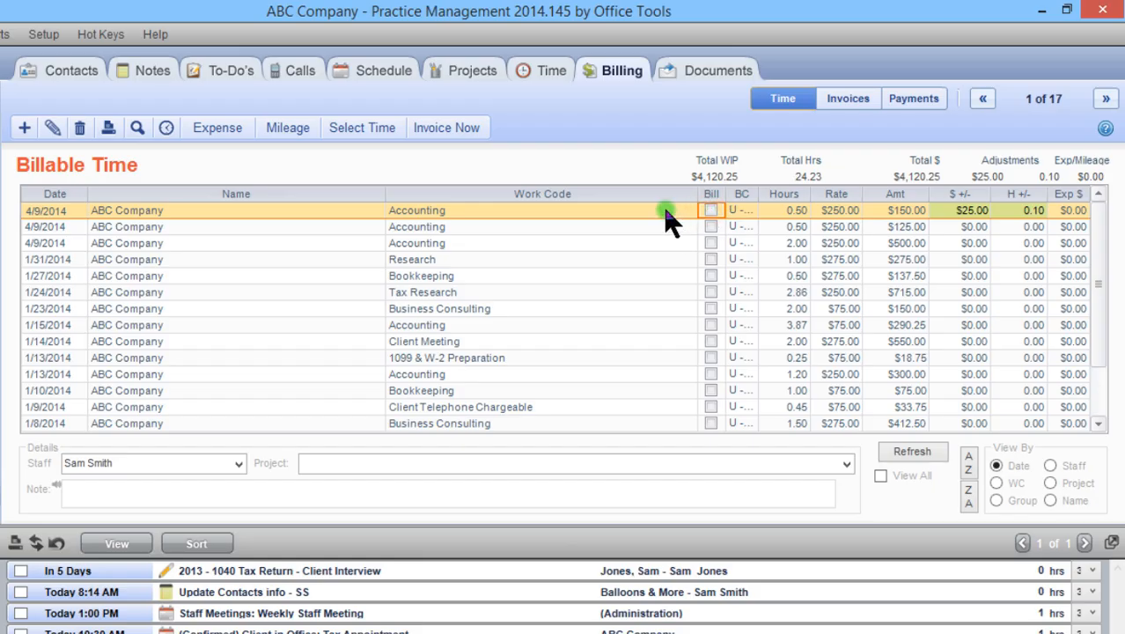
pyautogui.rightClick(667, 214)
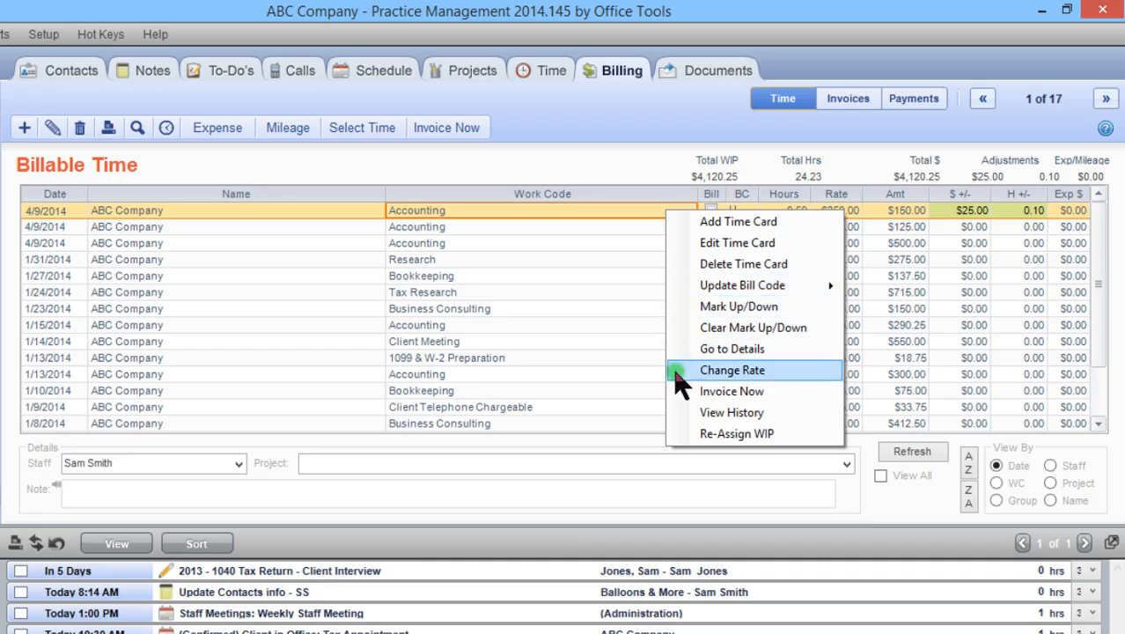
pyautogui.click(668, 168)
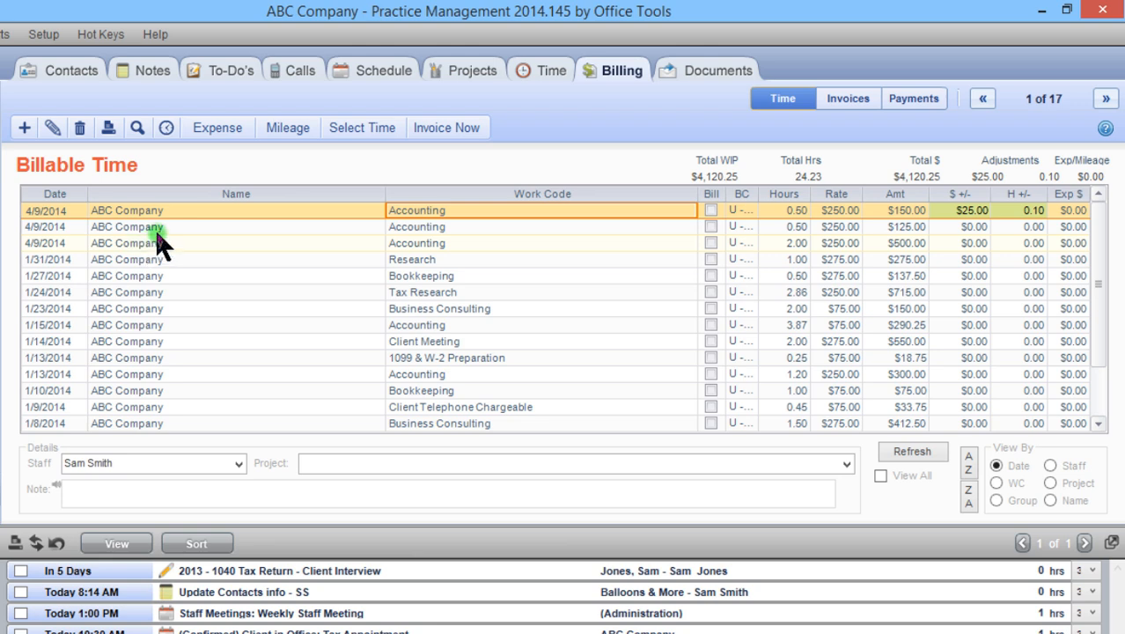
# - Mark up the three 4/9/2014 Accounting time cards together to a total of $800
pyautogui.moveTo(209, 214); pyautogui.dragTo(177, 241)
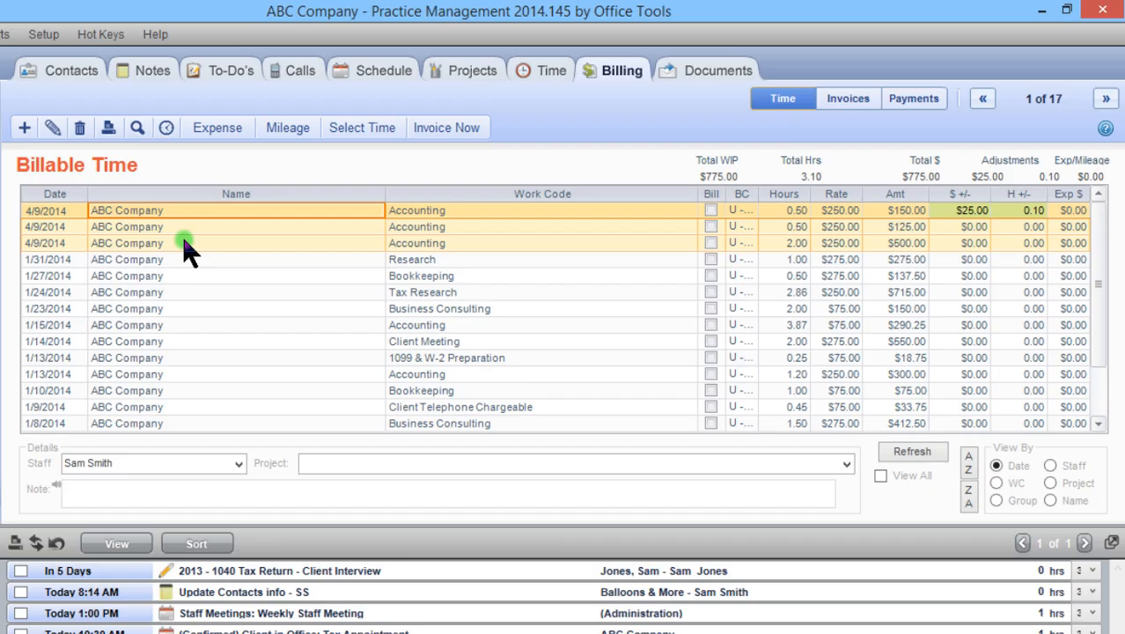
pyautogui.rightClick(184, 241)
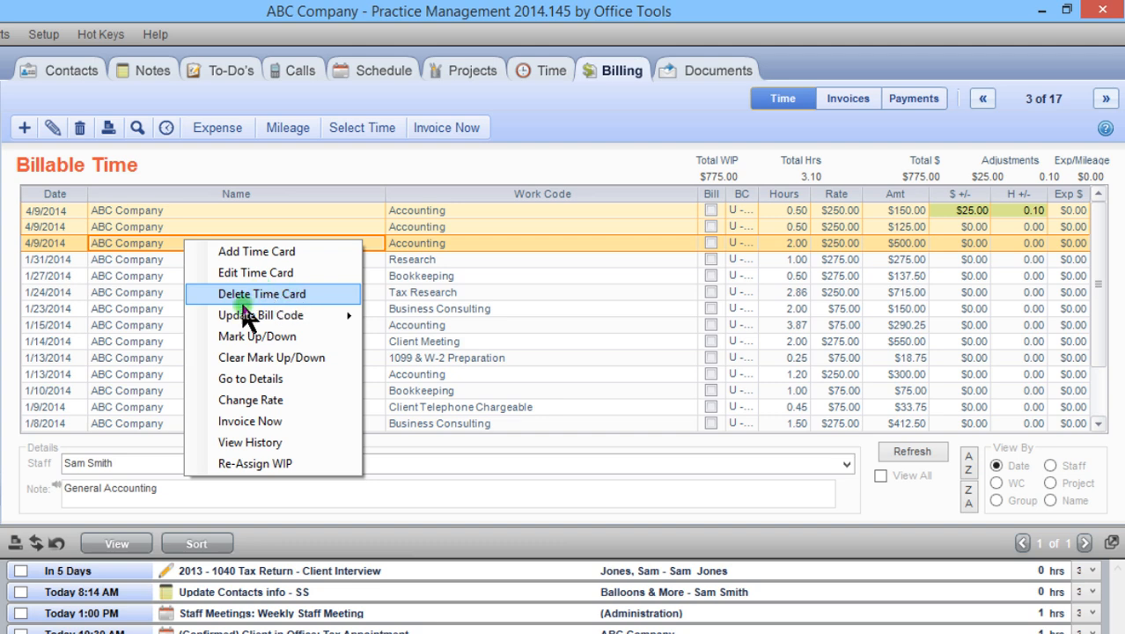
pyautogui.click(212, 335)
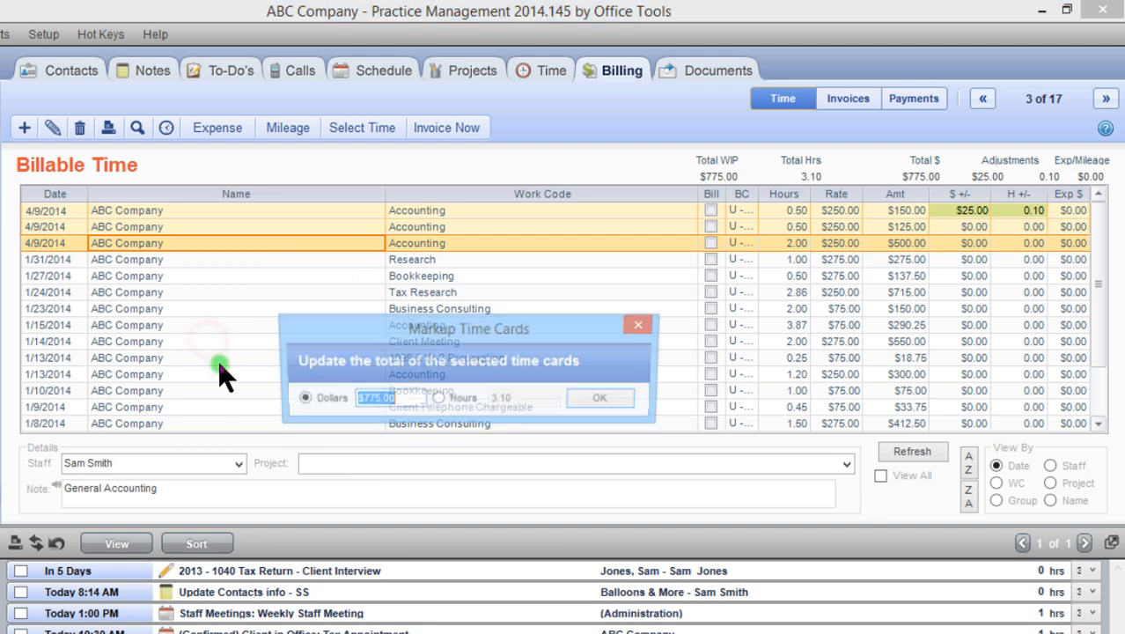
pyautogui.moveTo(298, 328); pyautogui.dragTo(384, 278)
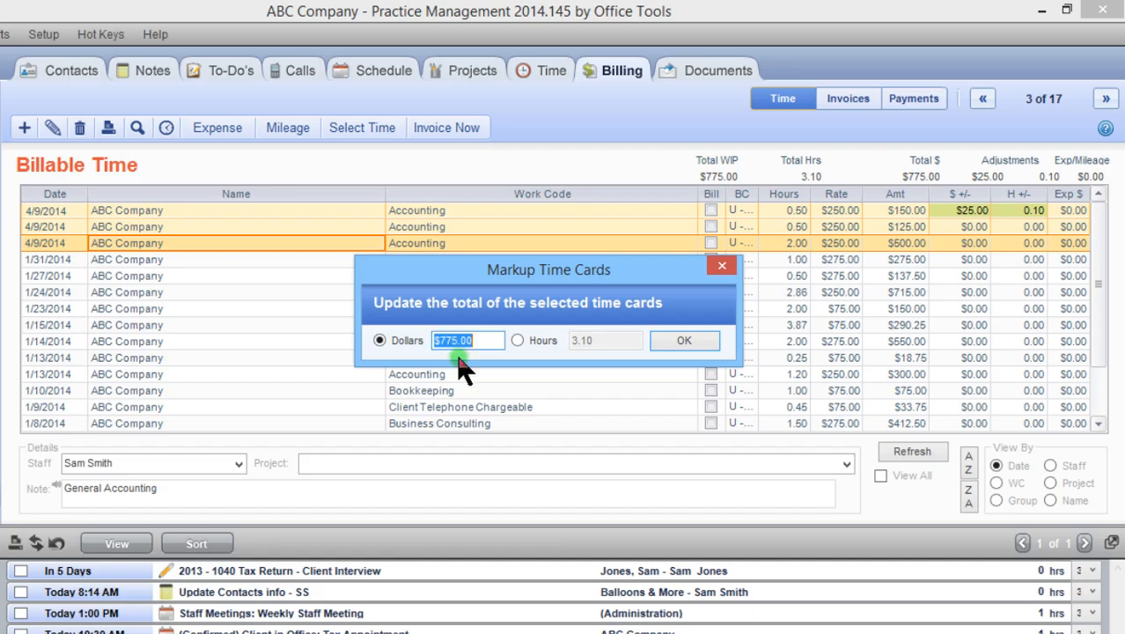
pyautogui.moveTo(476, 342); pyautogui.dragTo(428, 343)
pyautogui.write('300')
pyautogui.click(673, 339)
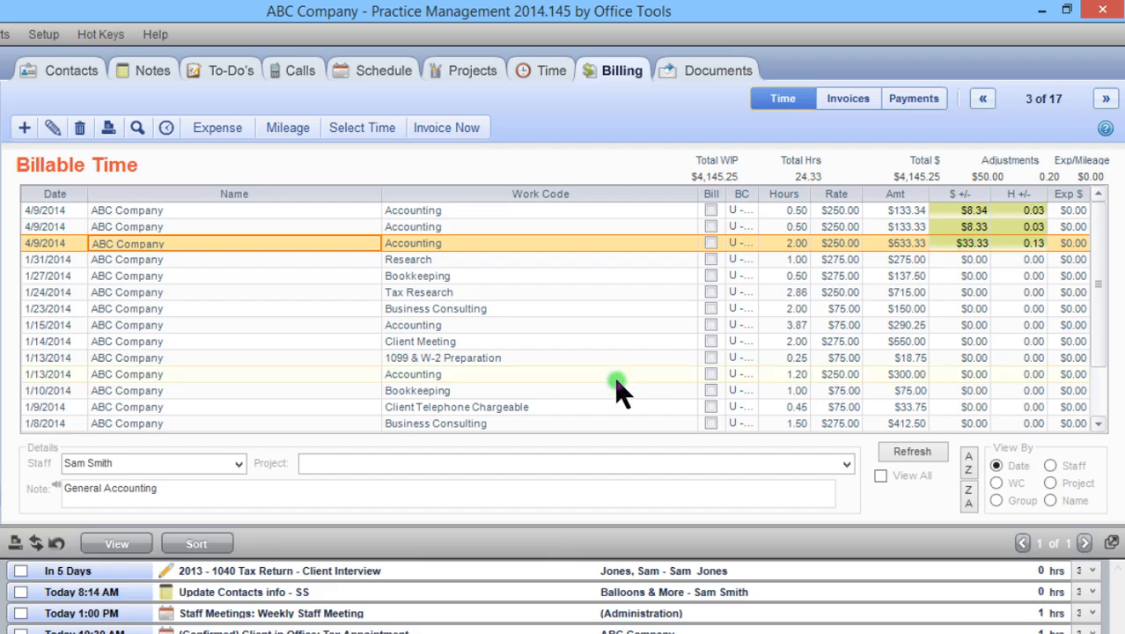
# - Mark the three 4/9/2014 Accounting time cards for billing, and view the Work in Process filters without applying any
pyautogui.click(524, 209)
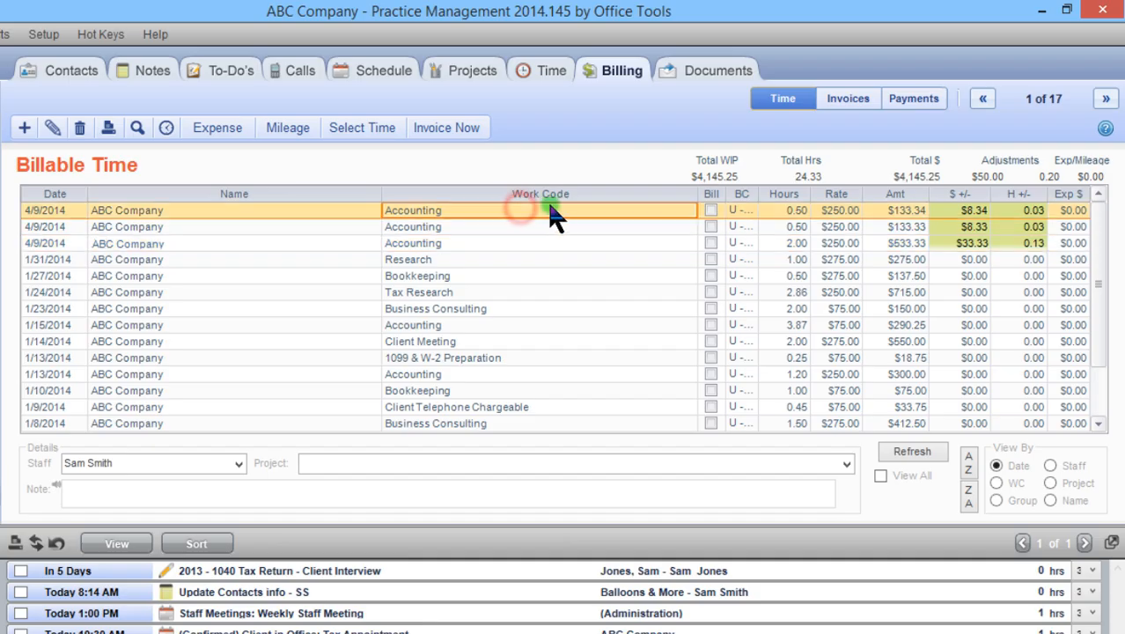
pyautogui.moveTo(550, 215); pyautogui.dragTo(538, 236)
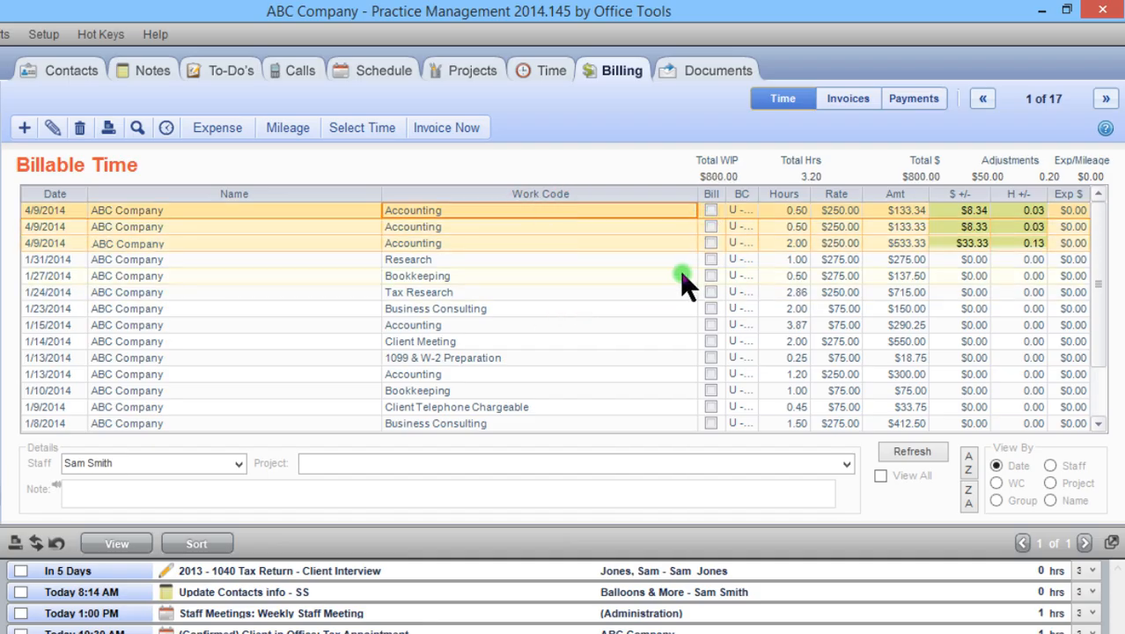
pyautogui.click(710, 210)
pyautogui.click(710, 226)
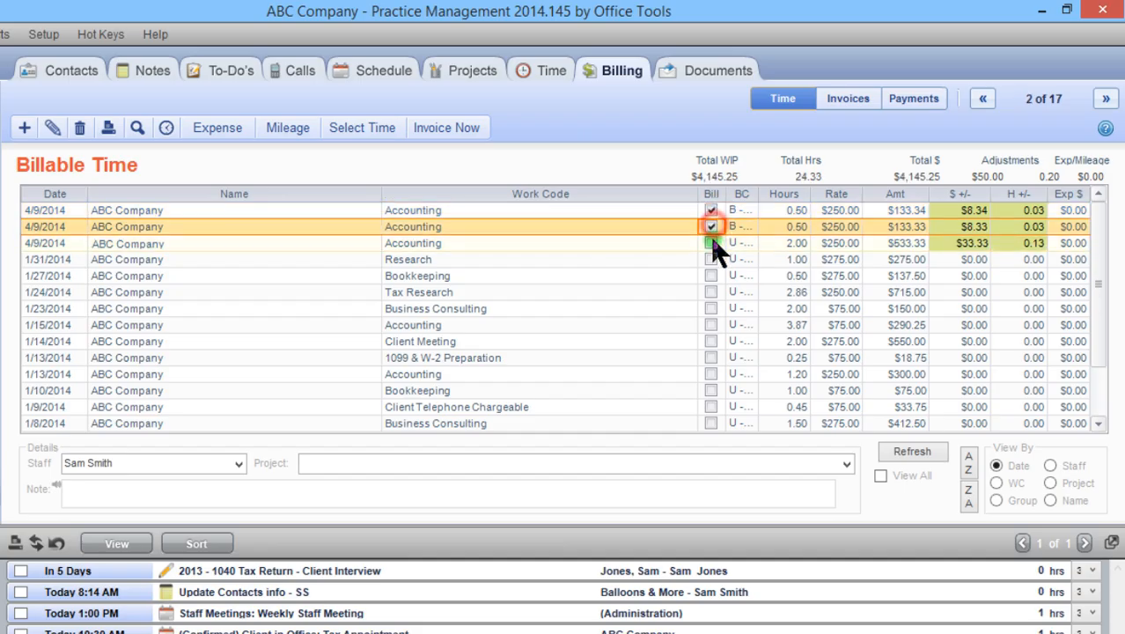
pyautogui.click(710, 243)
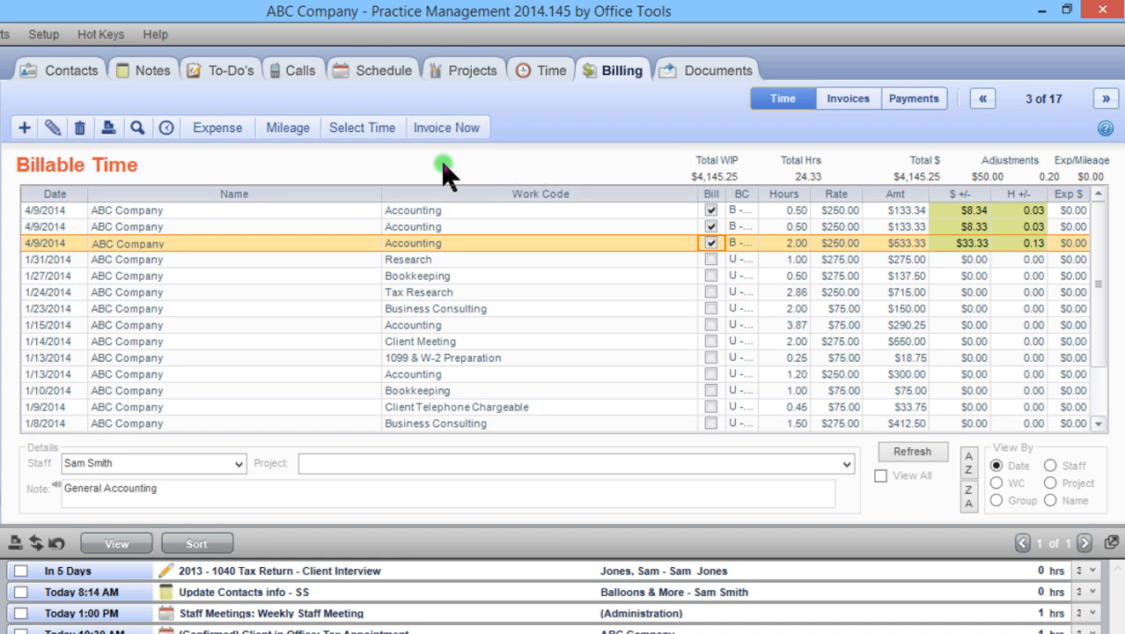
pyautogui.click(366, 132)
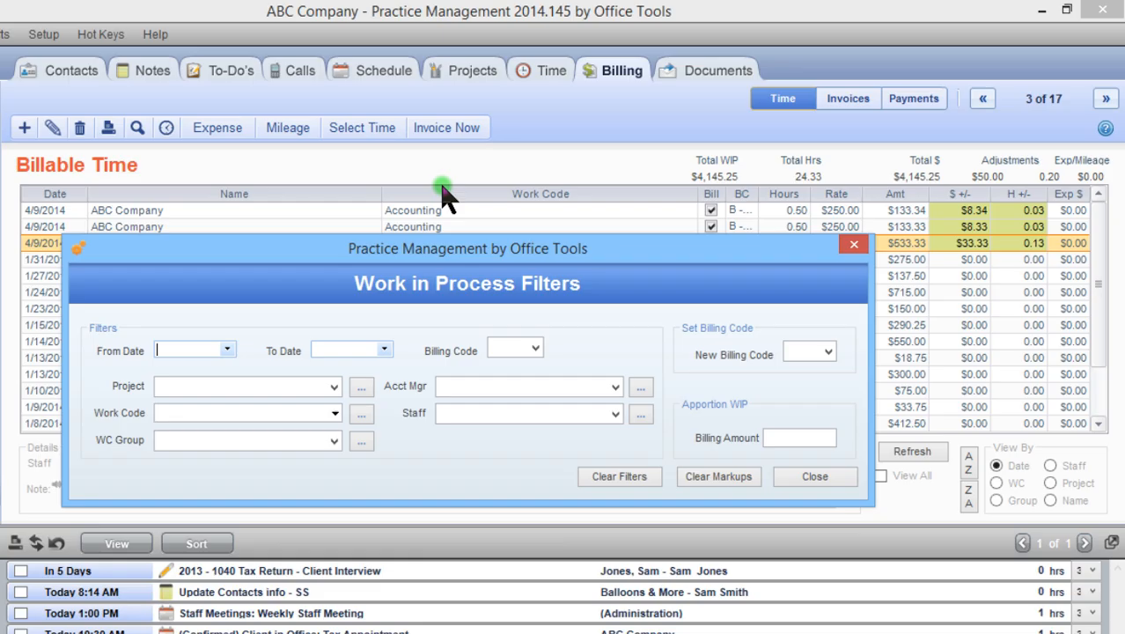
pyautogui.click(780, 476)
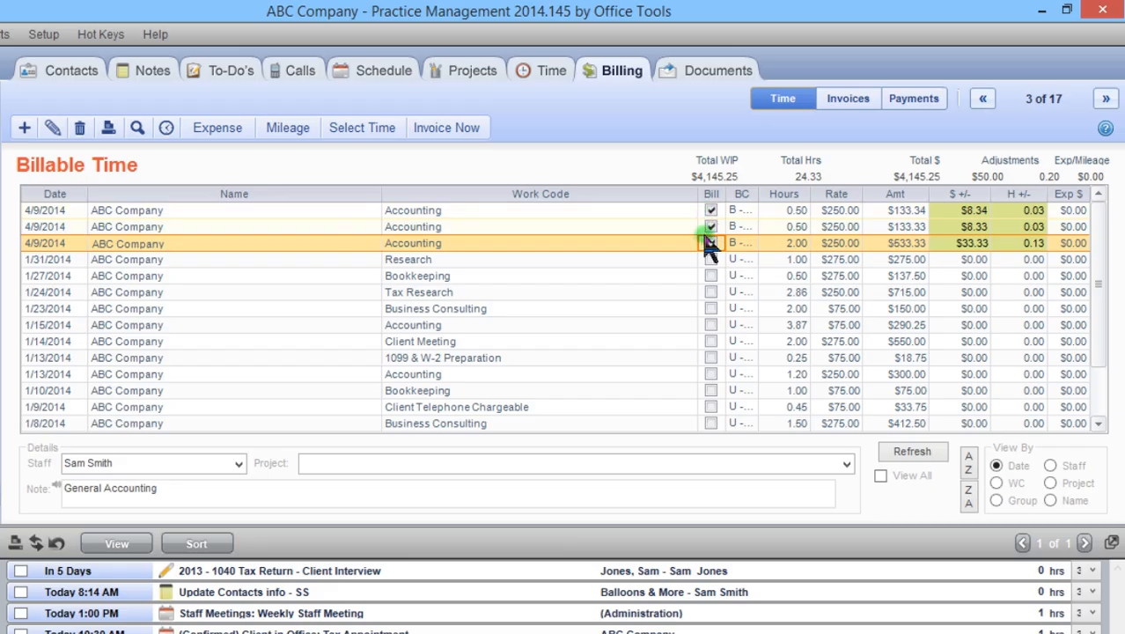
# - Invoice the marked time cards with the initial status In Process, keeping the offered invoice date
pyautogui.click(465, 141)
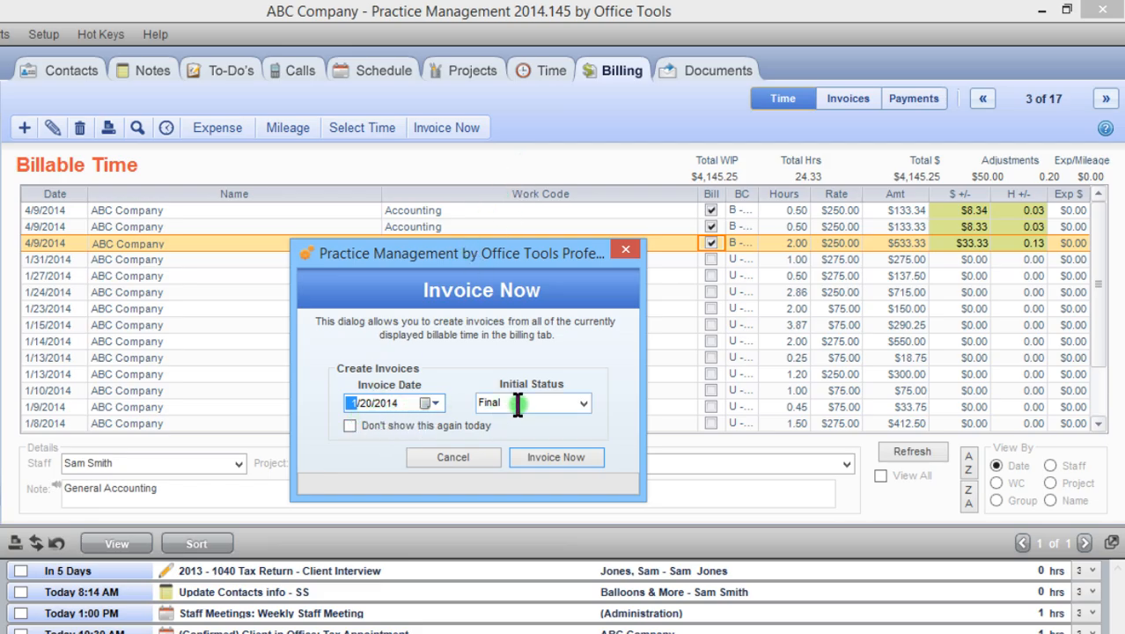
pyautogui.click(580, 403)
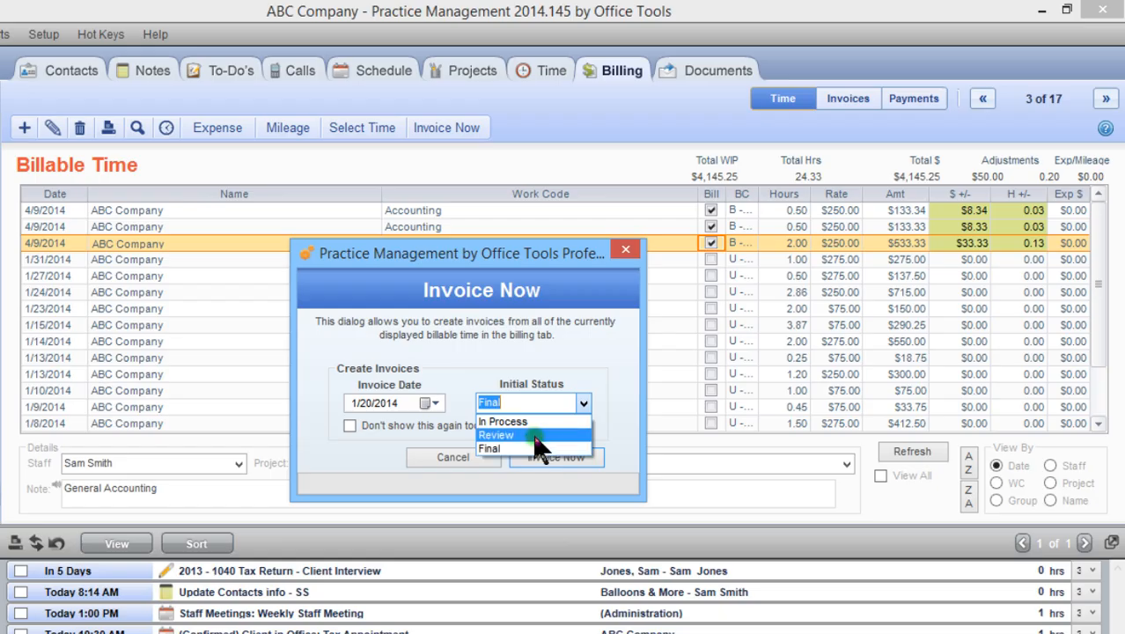
pyautogui.click(534, 421)
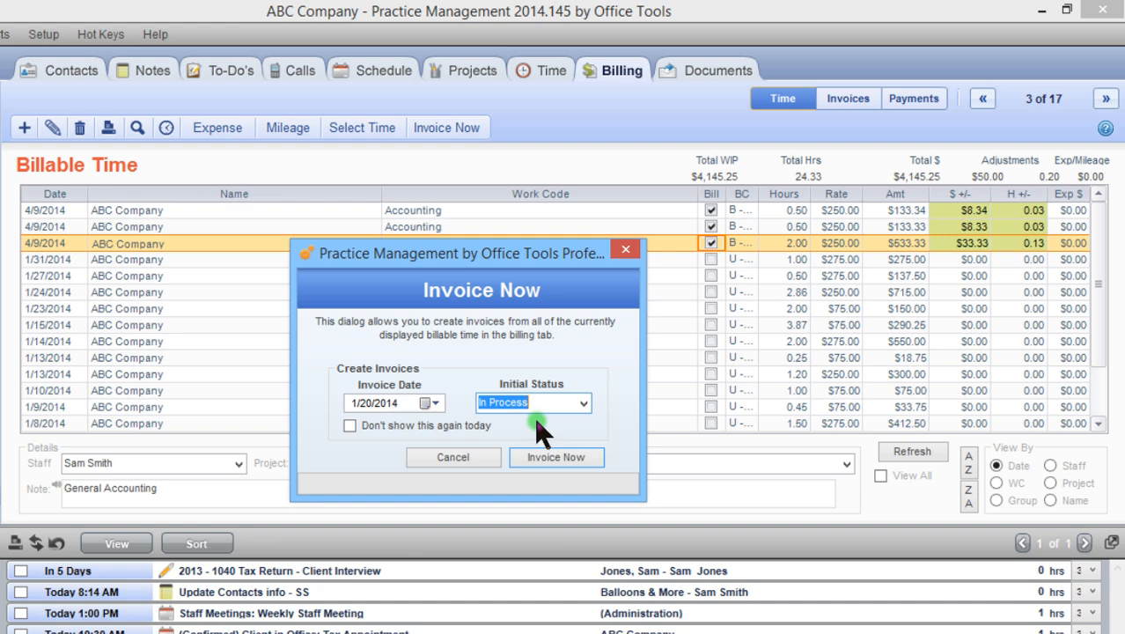
pyautogui.click(547, 457)
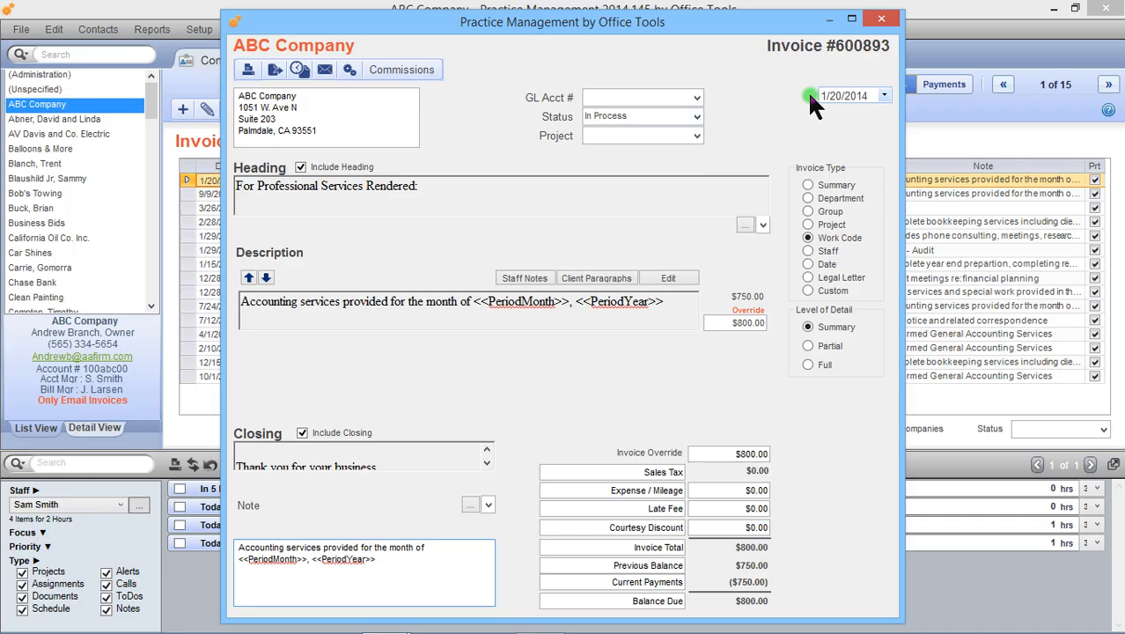
# - Check the new invoice's associated time cards, then set the invoice status to Final and close the invoice
pyautogui.click(299, 76)
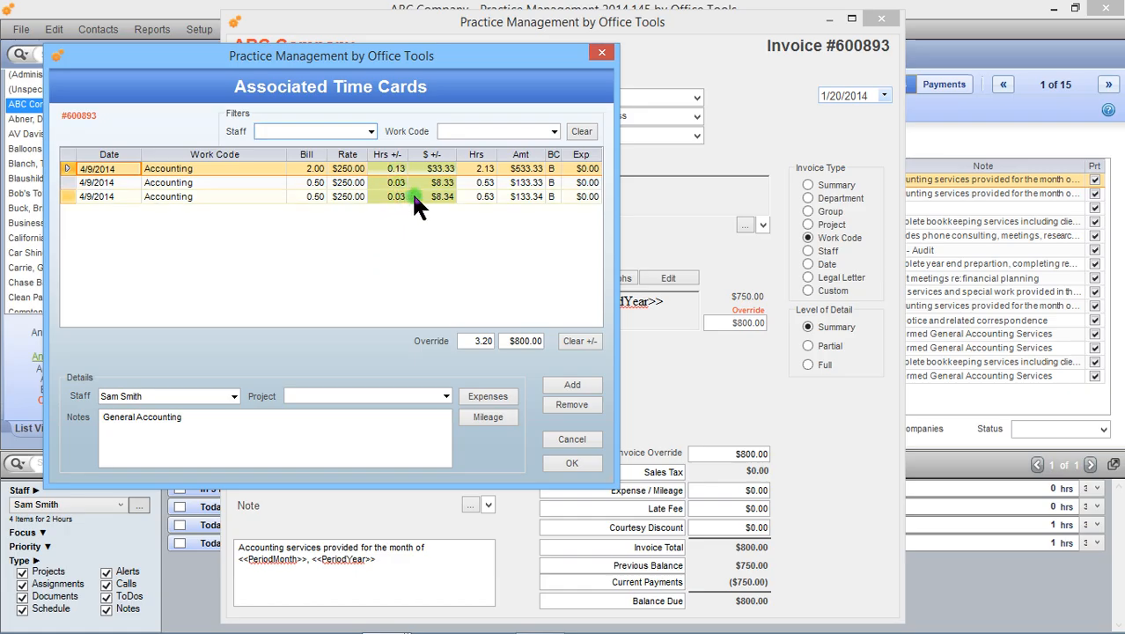
pyautogui.click(586, 462)
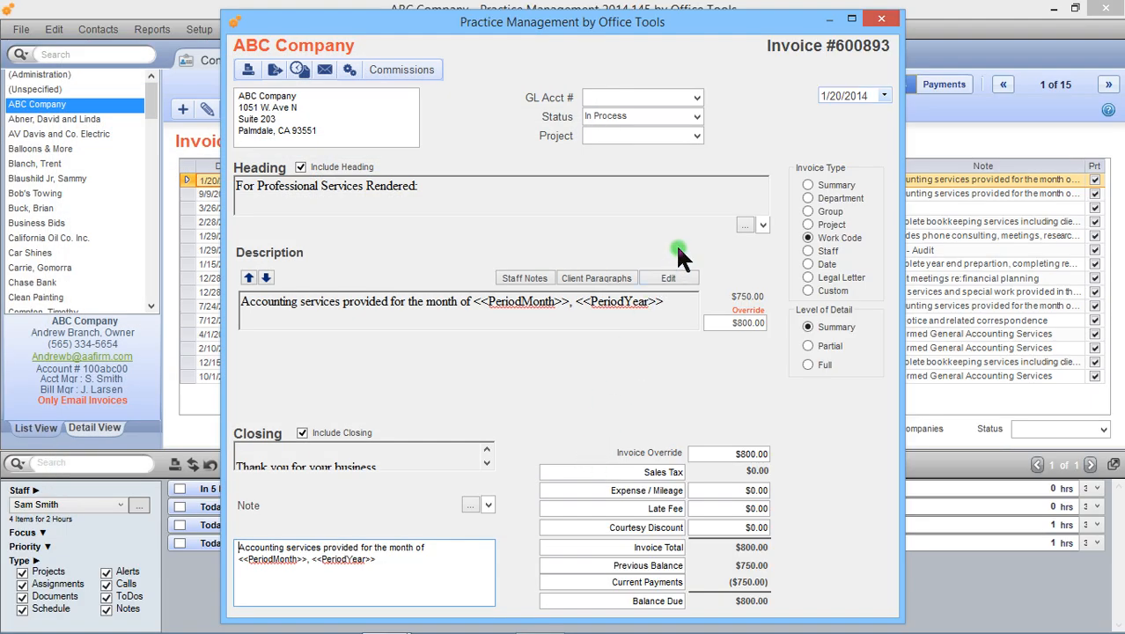
pyautogui.click(698, 115)
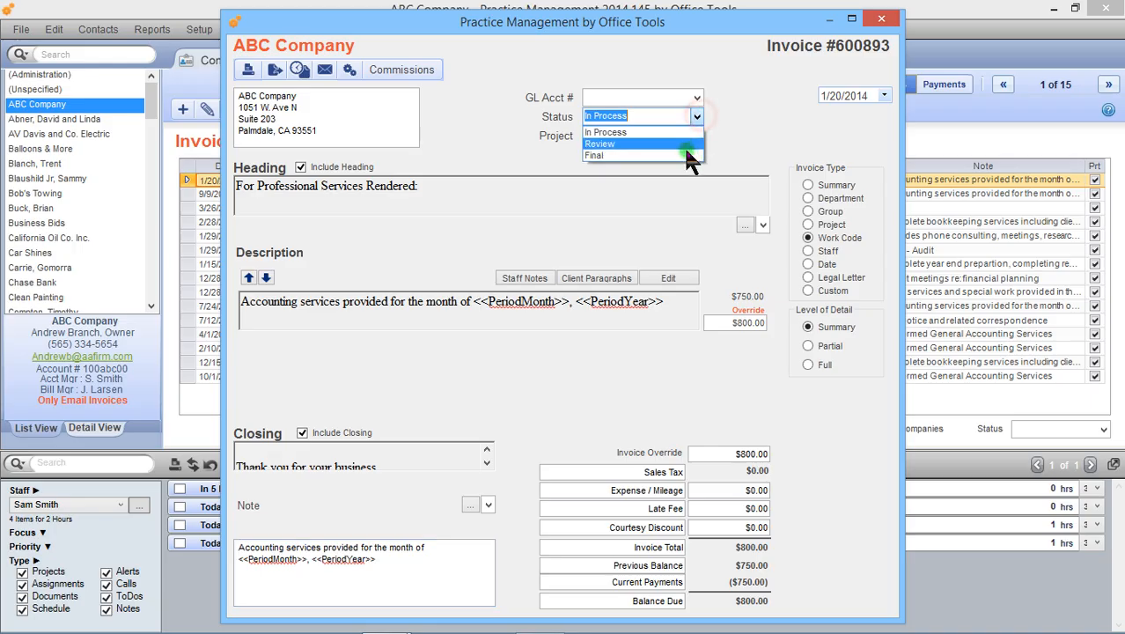
pyautogui.click(686, 154)
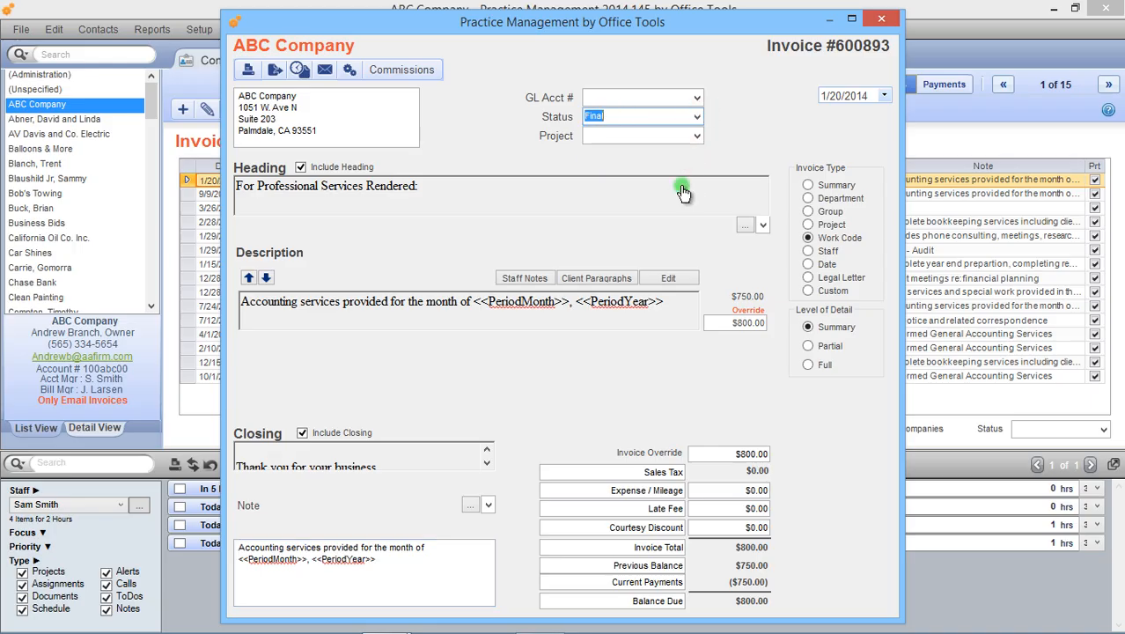
pyautogui.click(875, 21)
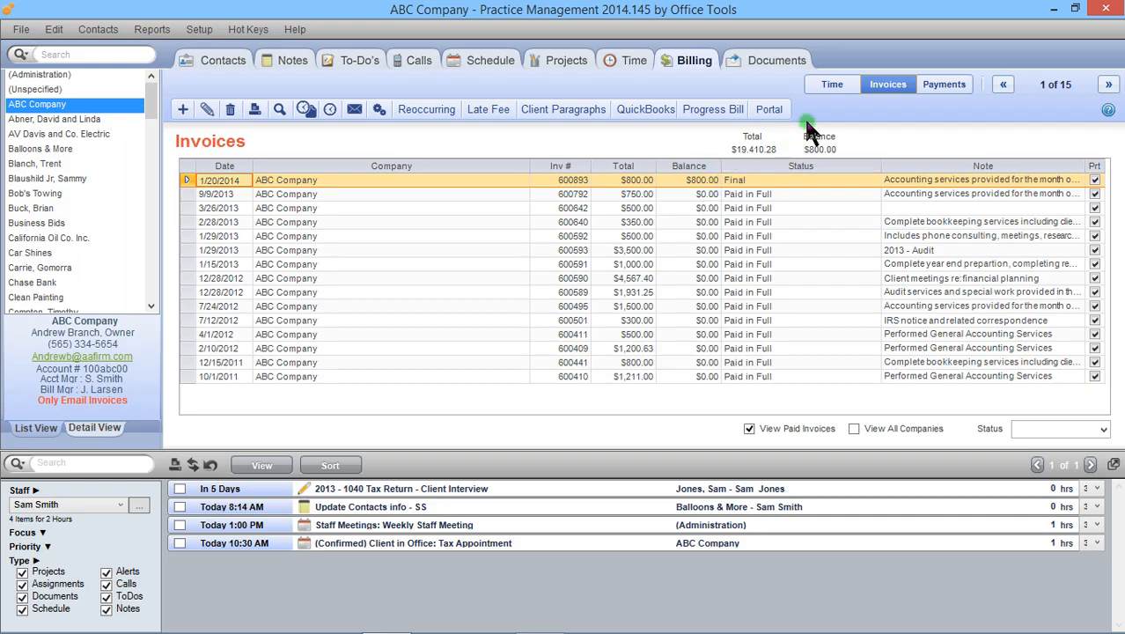
# - Examine ABC Company's remaining billable time, its invoice list and its payments
pyautogui.click(825, 88)
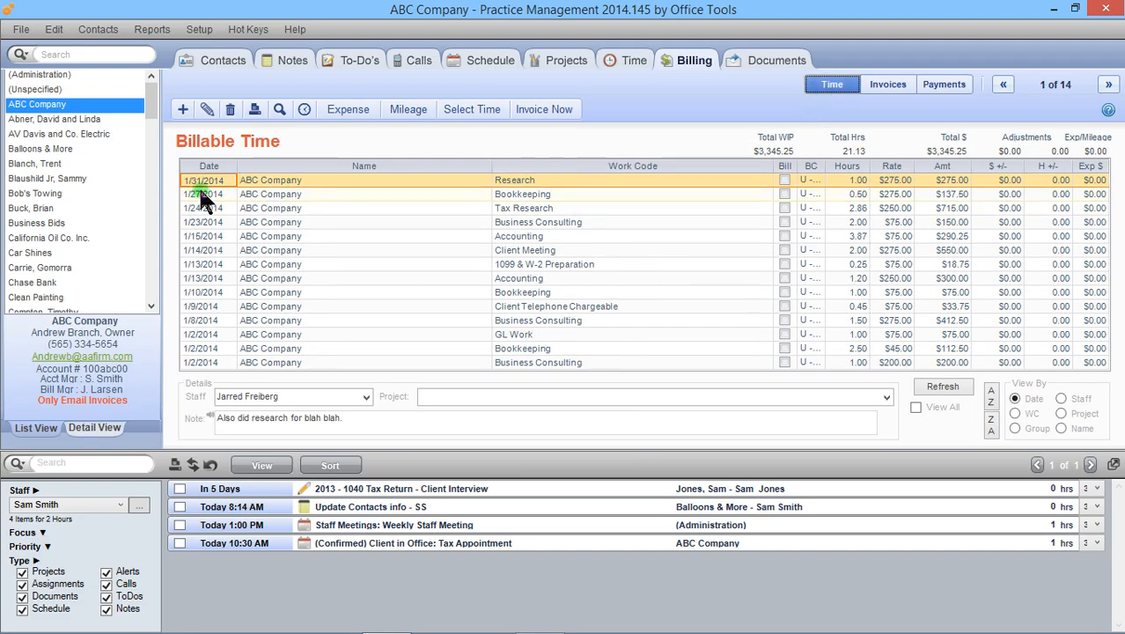
pyautogui.click(887, 85)
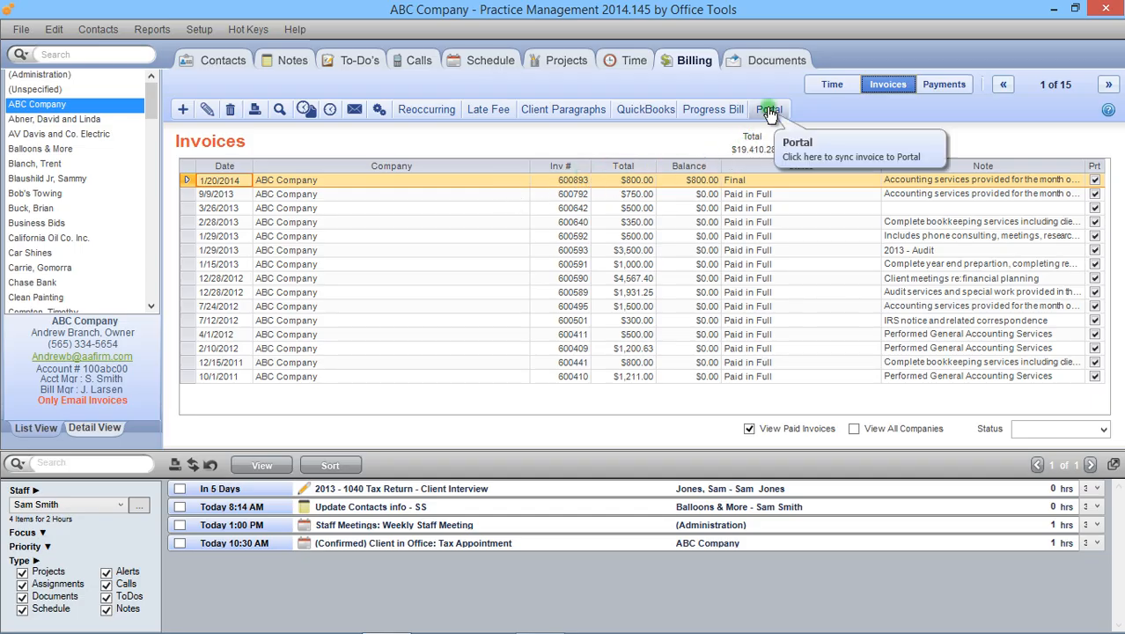
pyautogui.click(587, 167)
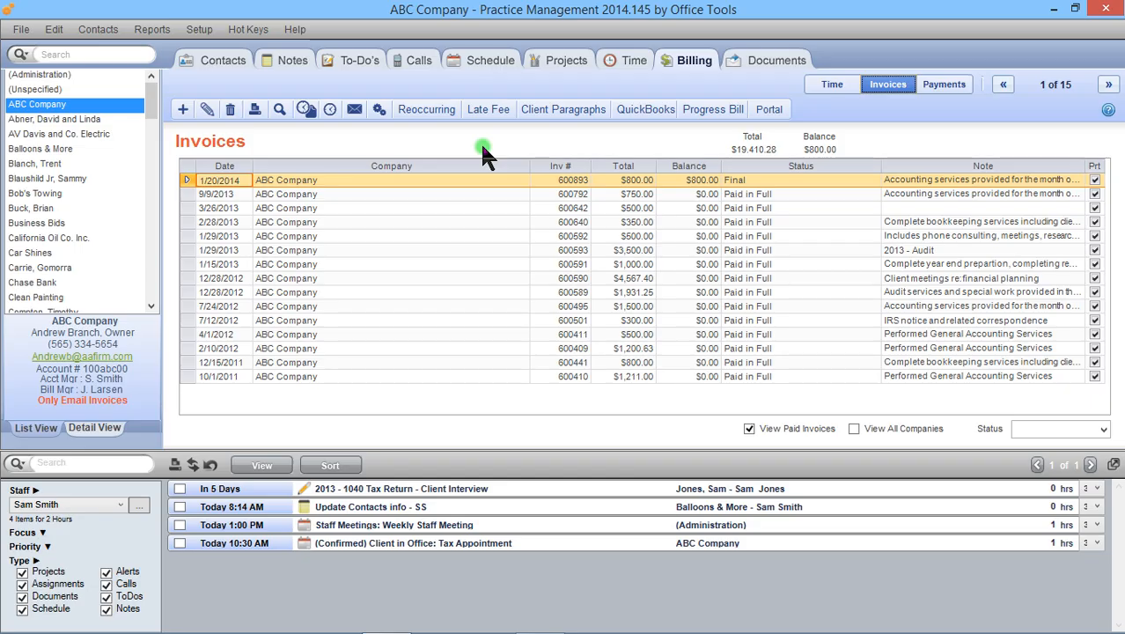
pyautogui.click(943, 87)
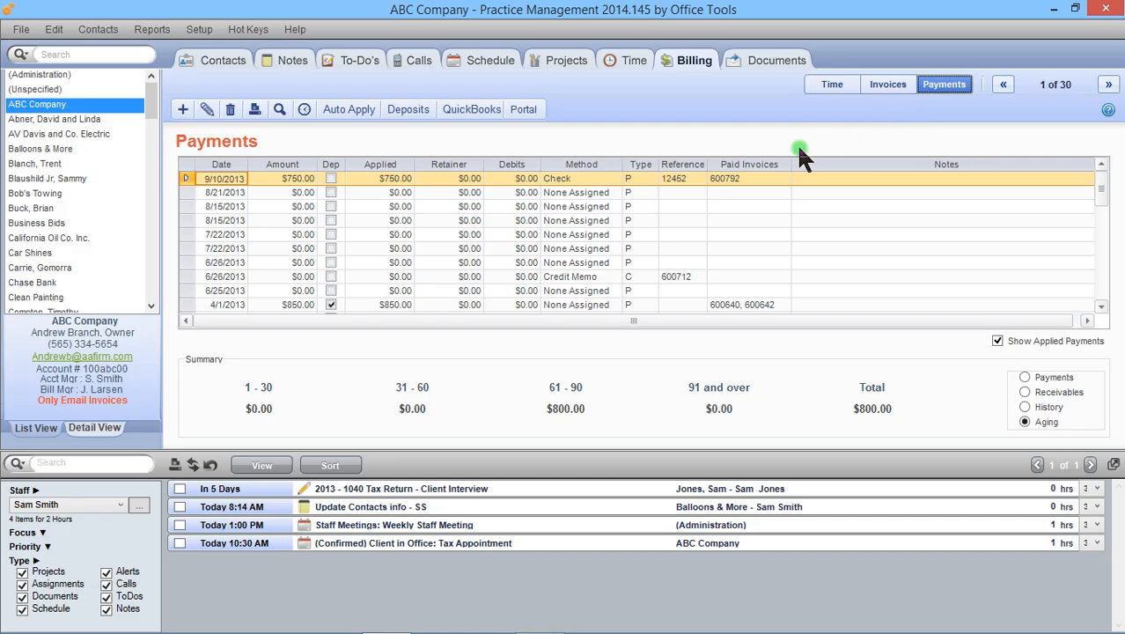
# - Create a new customer payment of $800.00 for ABC Company, keeping the offered date
pyautogui.click(183, 109)
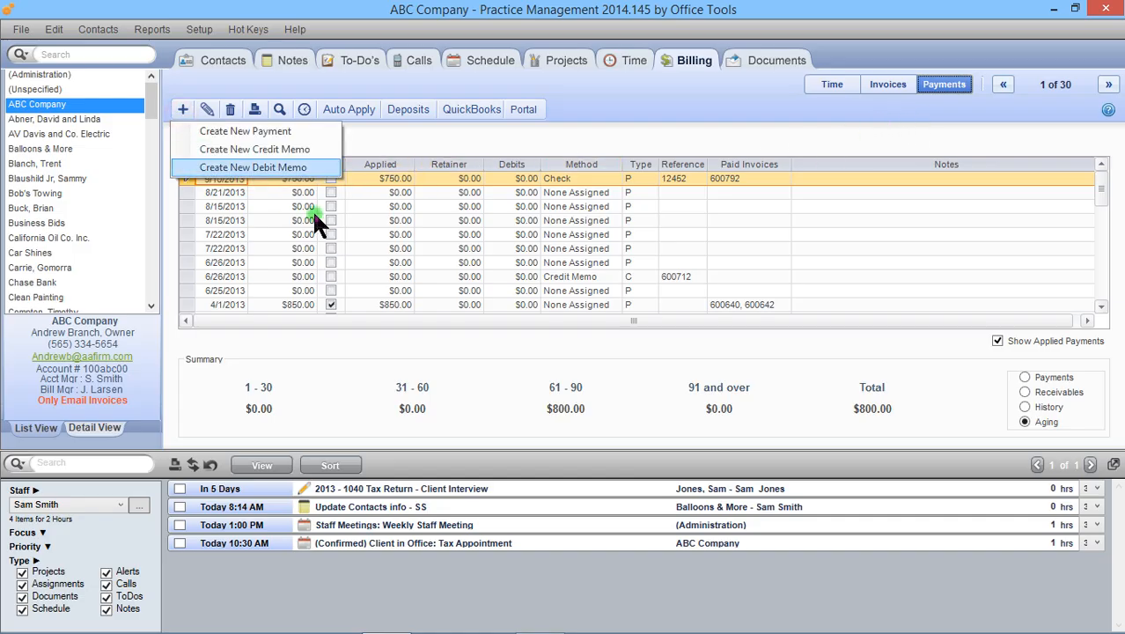
pyautogui.click(300, 134)
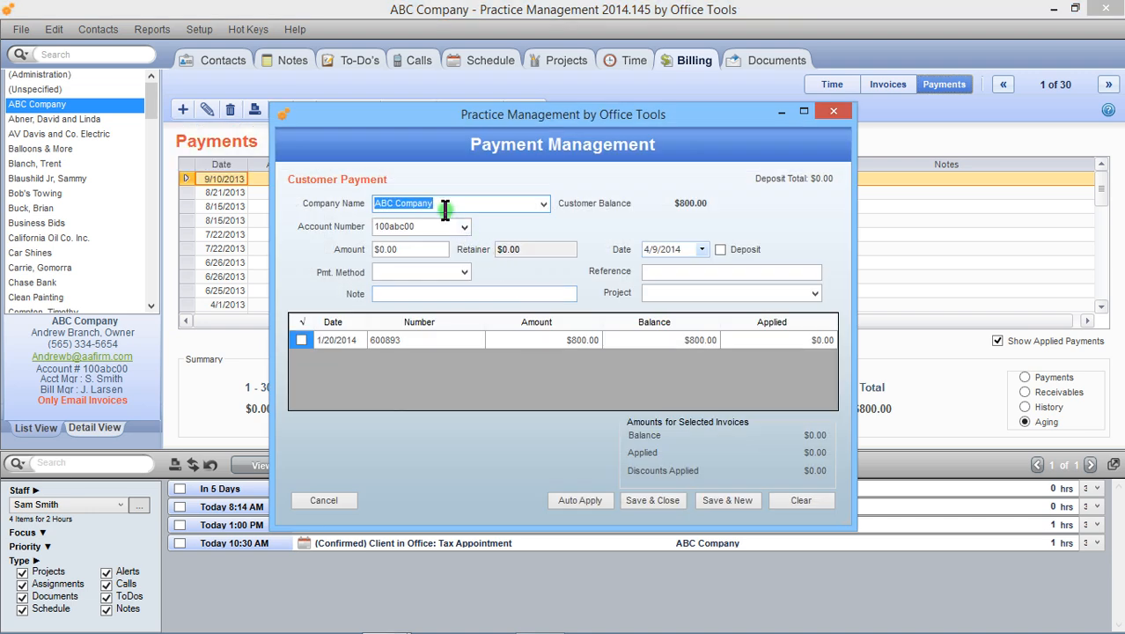
pyautogui.click(426, 251)
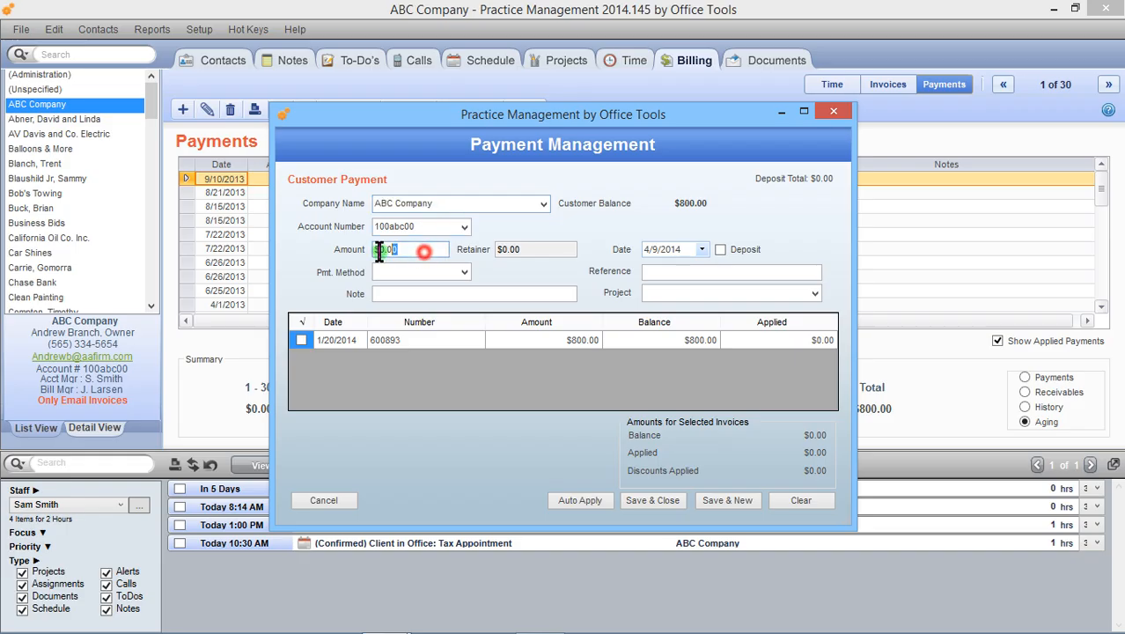
pyautogui.write('8')
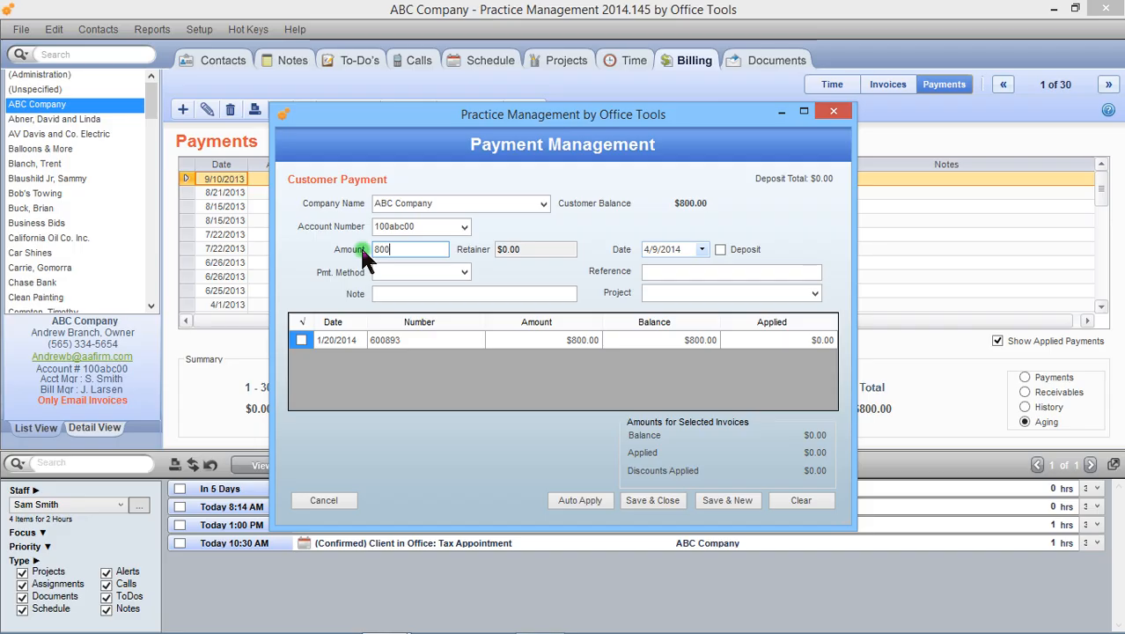
pyautogui.press('Tab')
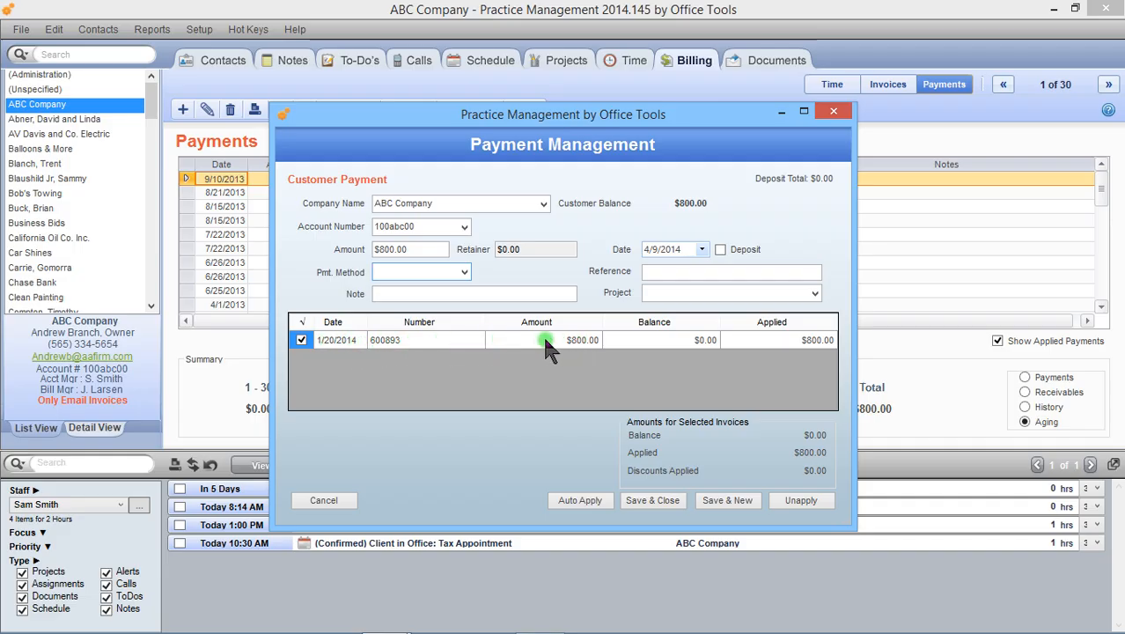
# - Unapply the payment from the 1/20/2014 invoice and reapply it, then save and close the payment
pyautogui.click(301, 341)
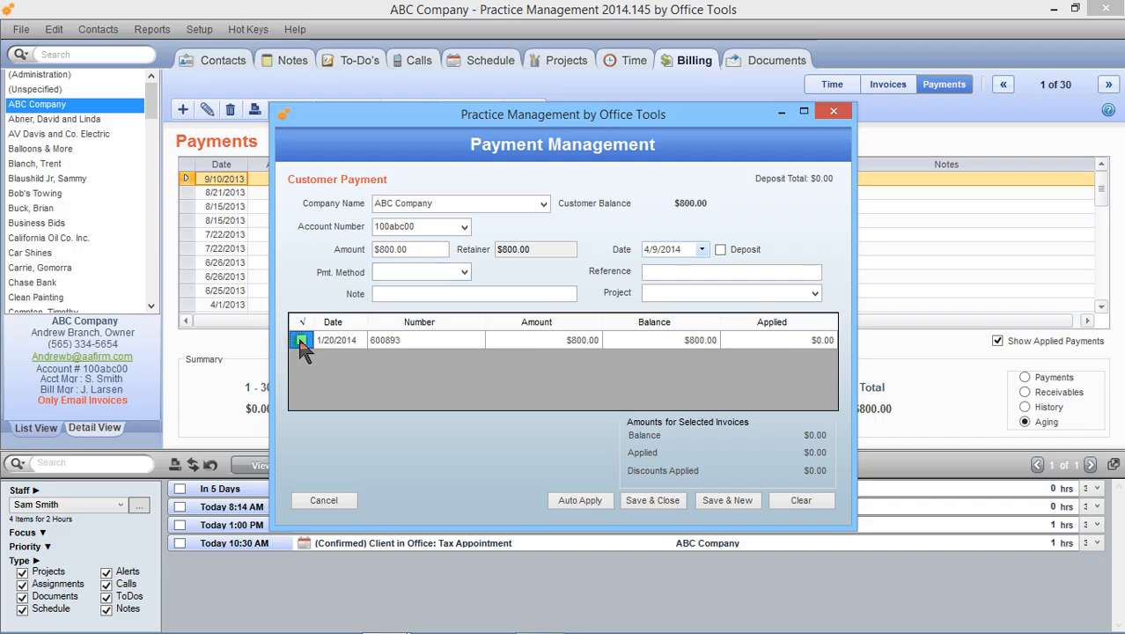
pyautogui.click(301, 341)
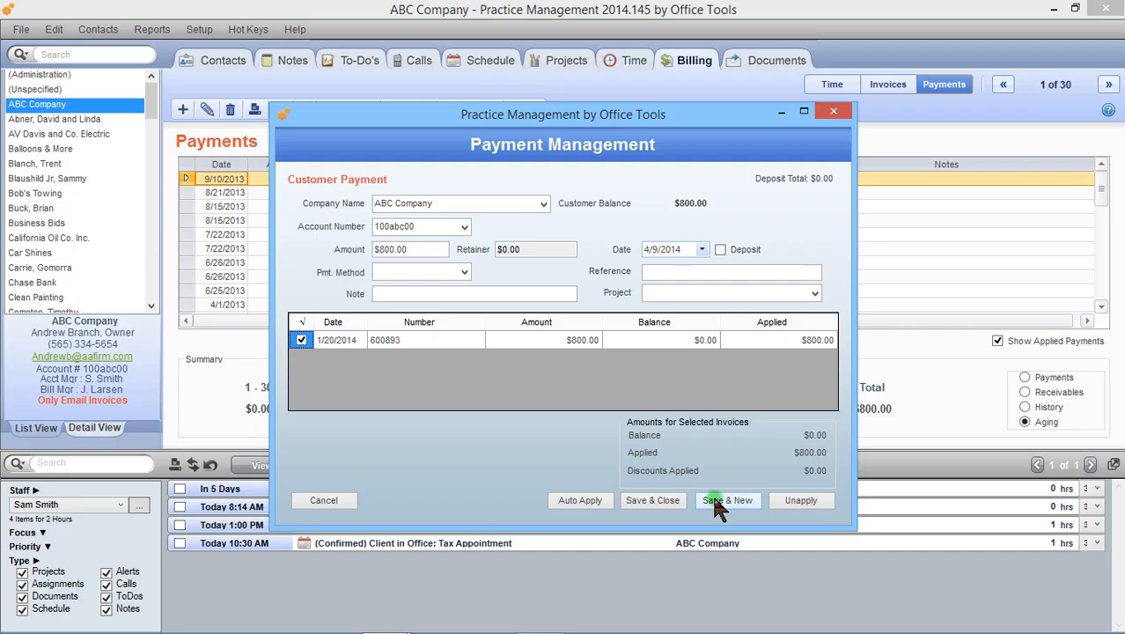
pyautogui.click(667, 500)
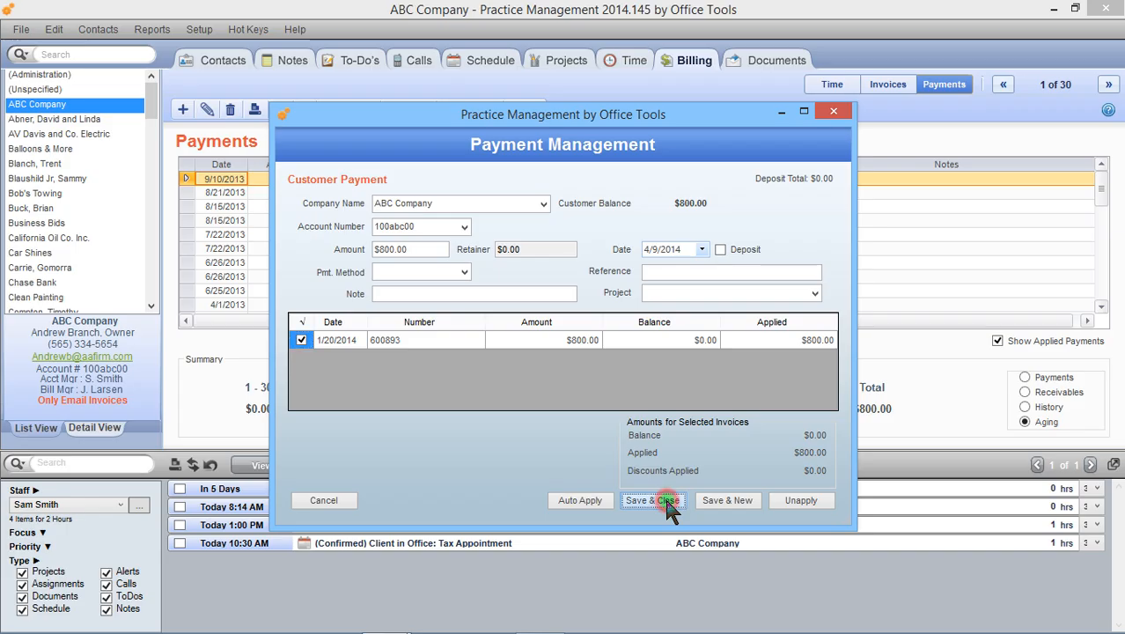
pyautogui.click(704, 487)
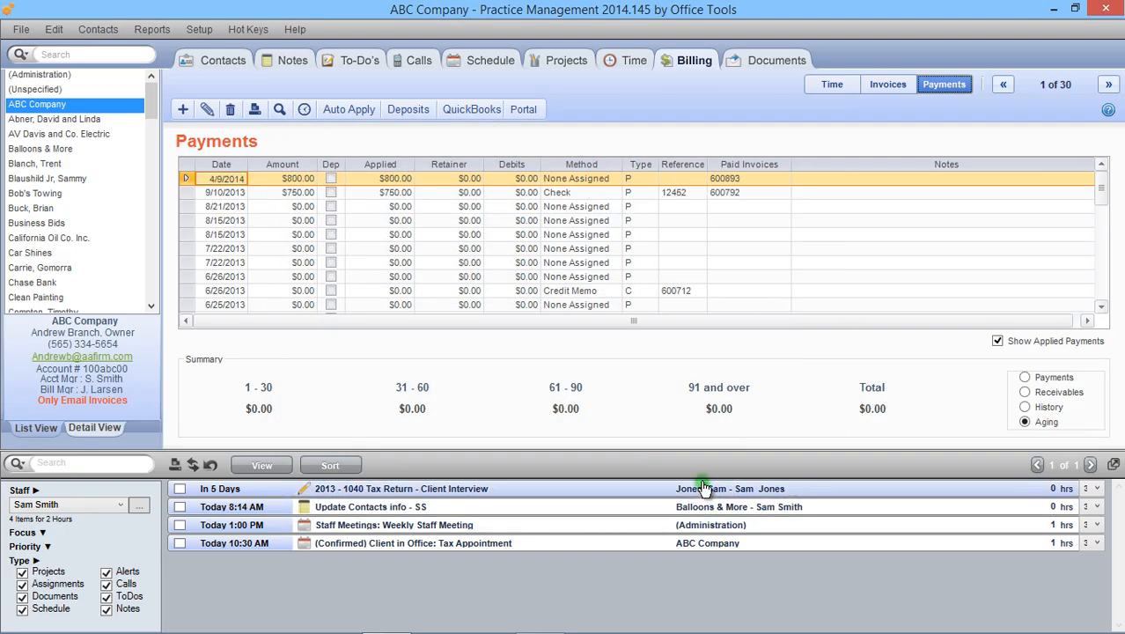
# - Check the amounts of the new 4/9/2014 payment and the status of the 1/20/2014 invoice it covers
pyautogui.click(297, 180)
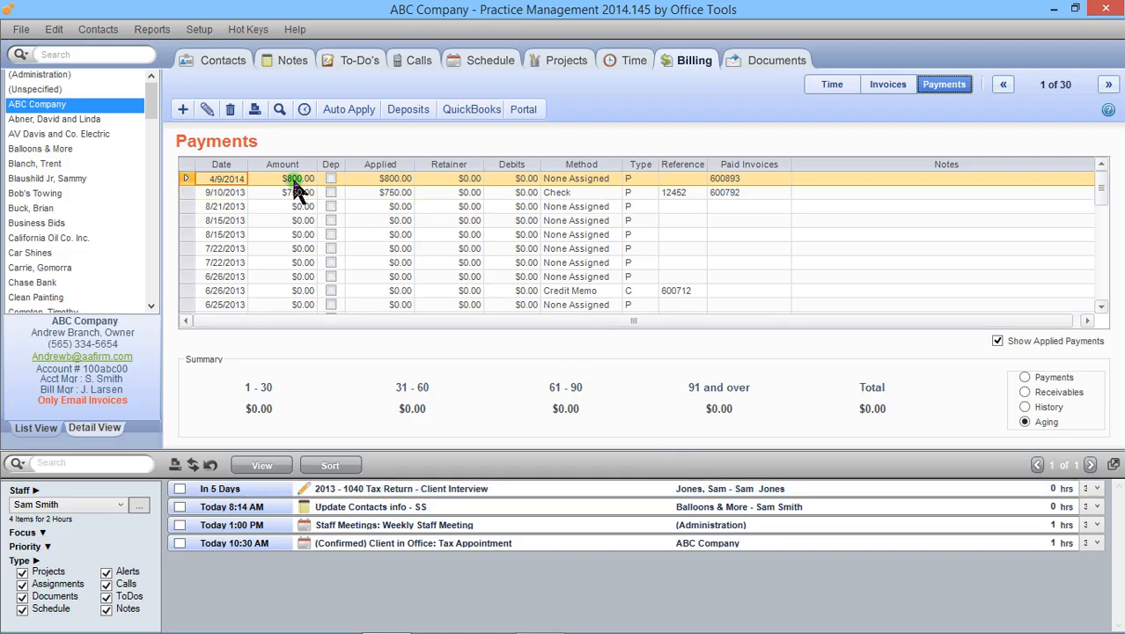
pyautogui.click(391, 179)
pyautogui.click(885, 88)
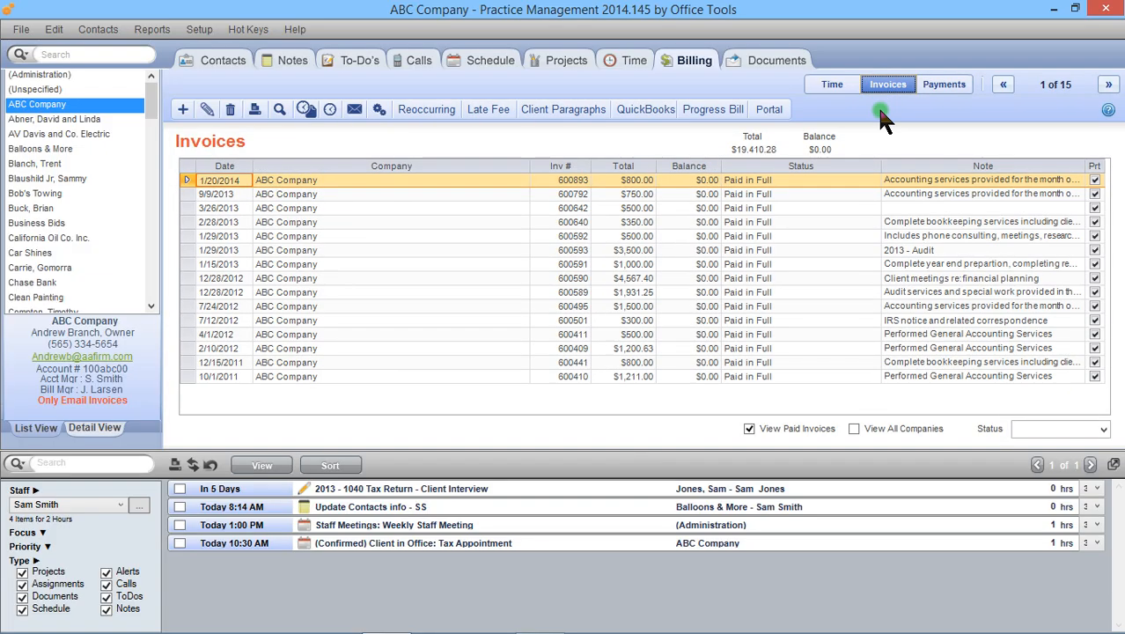
pyautogui.click(646, 181)
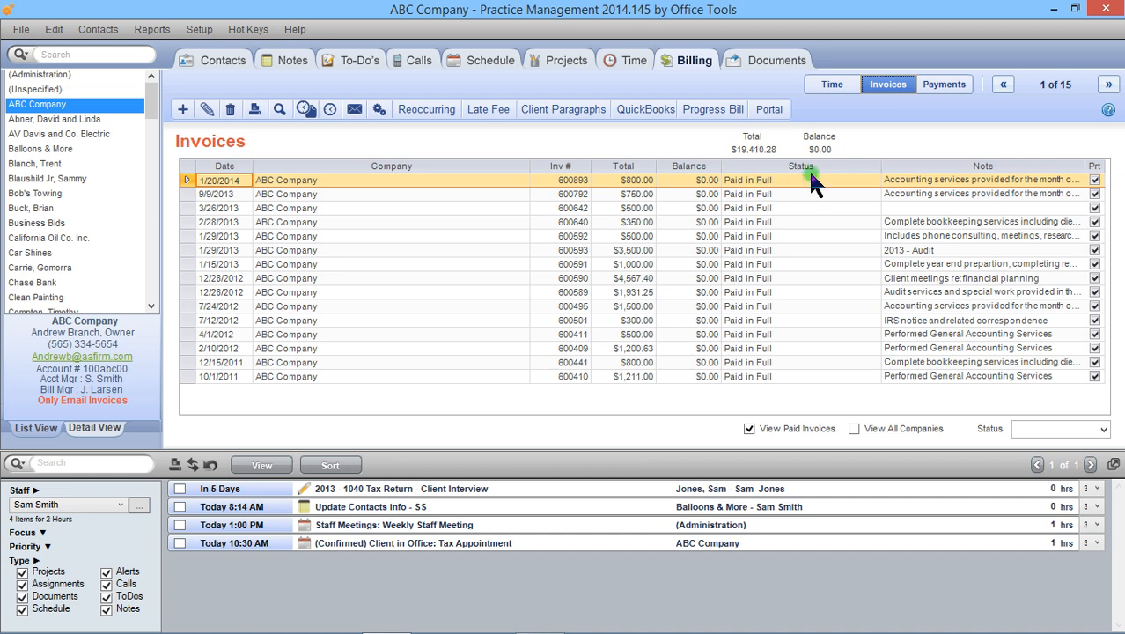
# - Review ABC Company's payment summary as Payments, Receivables and History, ending on the Aging view
pyautogui.click(945, 84)
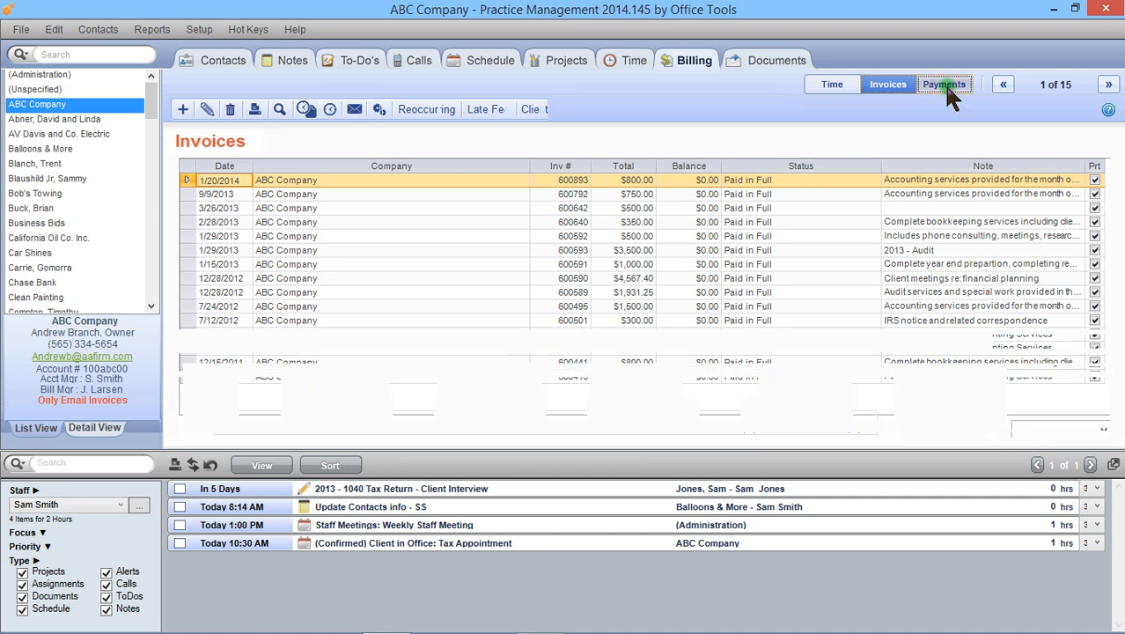
pyautogui.click(1025, 378)
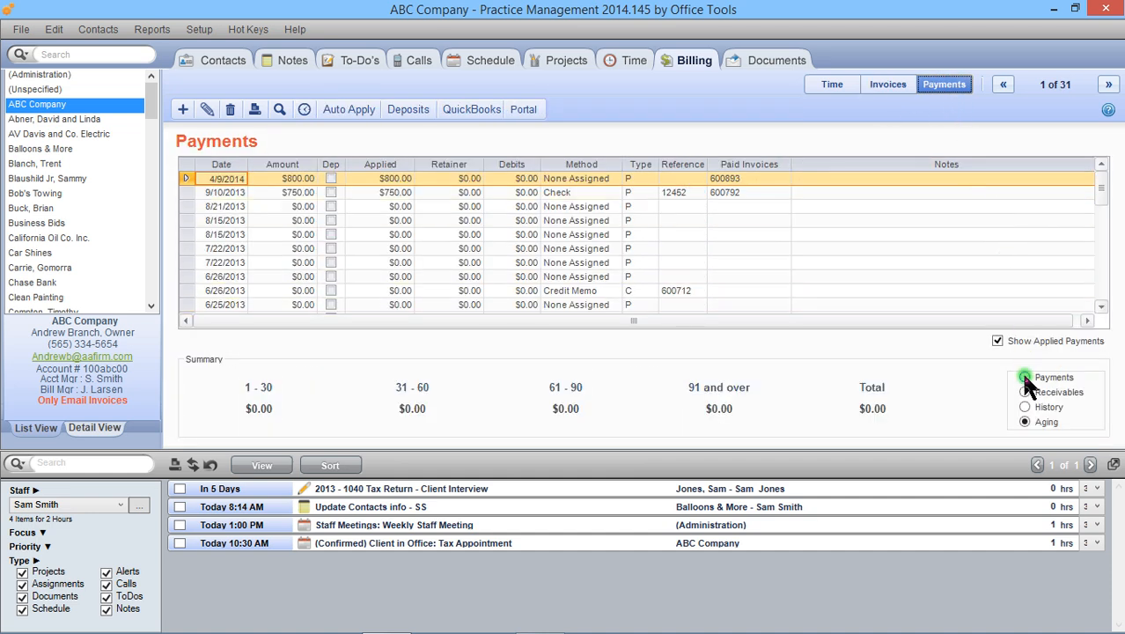
pyautogui.click(1025, 392)
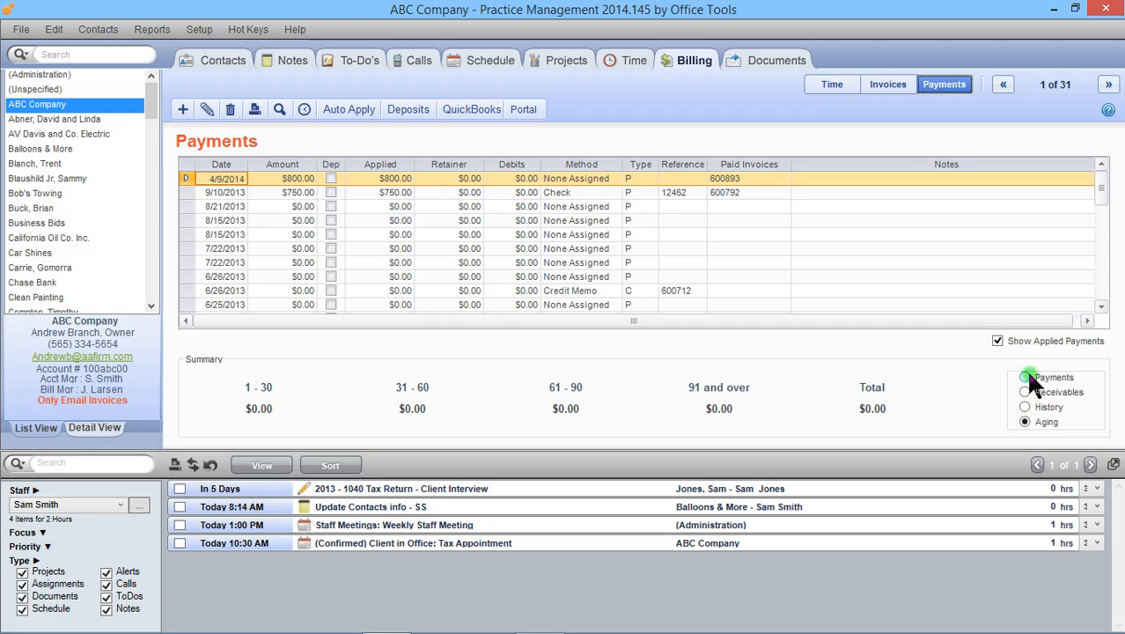
pyautogui.click(1027, 377)
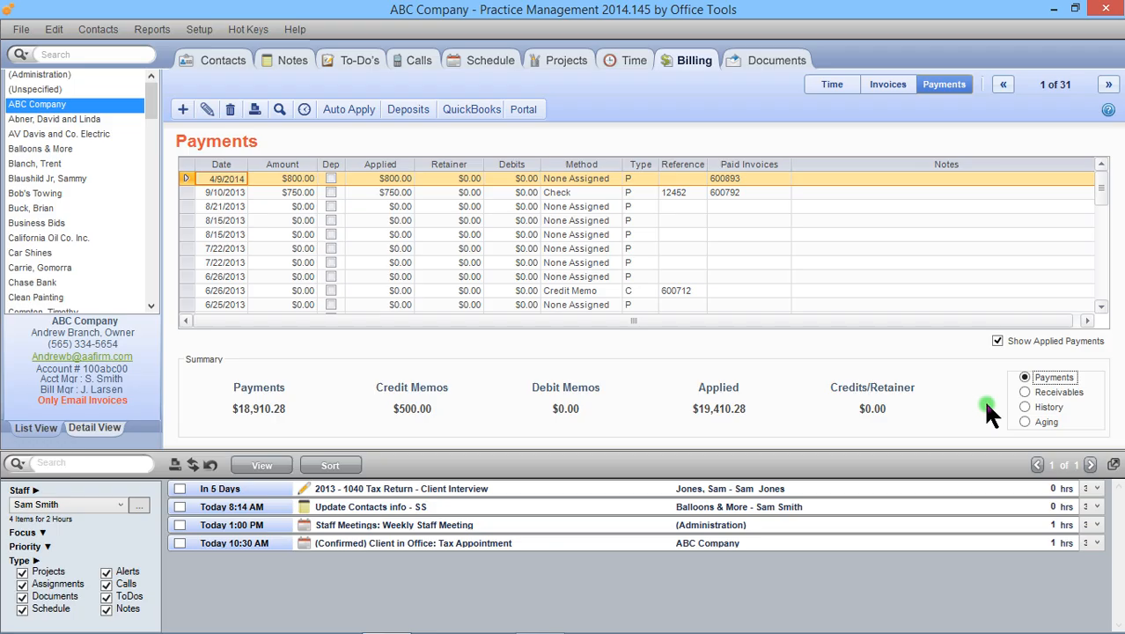
pyautogui.click(1024, 393)
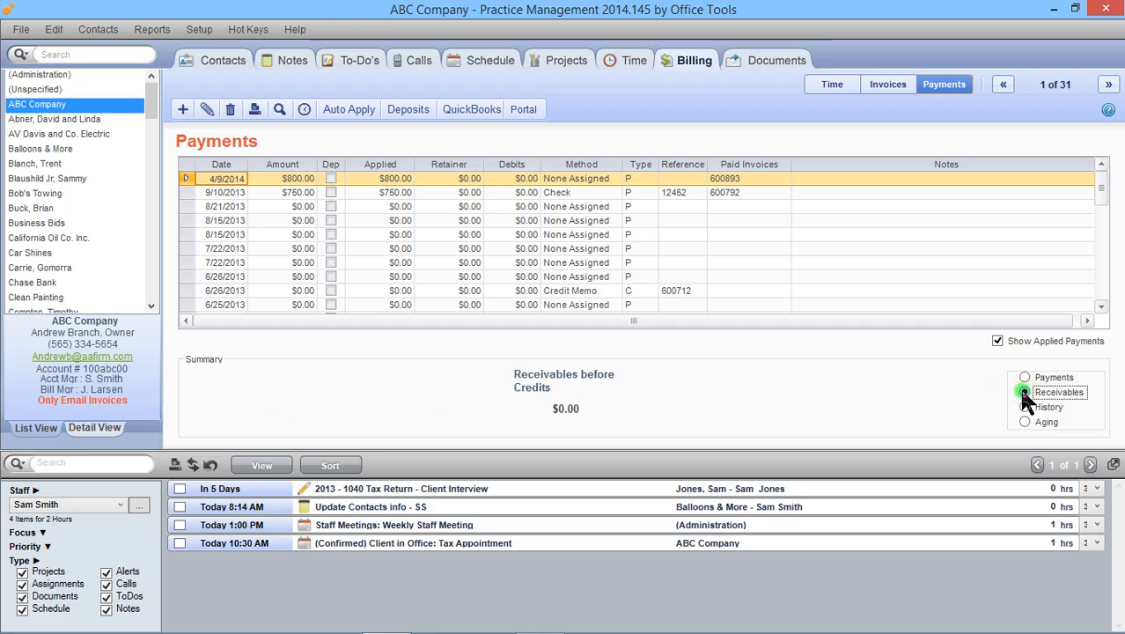
pyautogui.click(1024, 407)
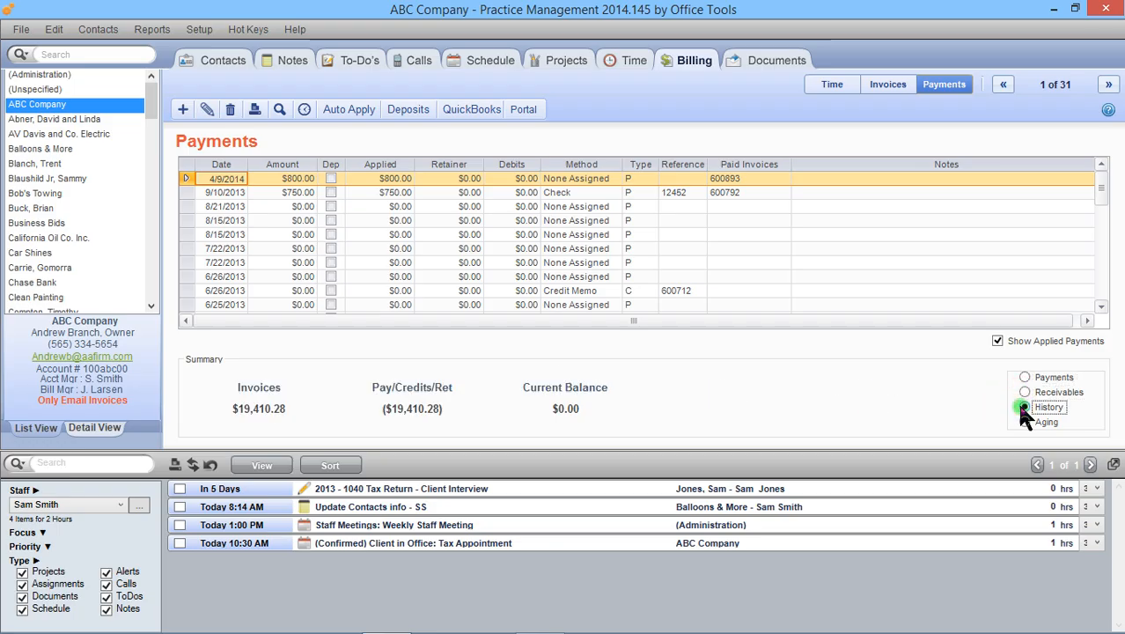
pyautogui.click(1024, 422)
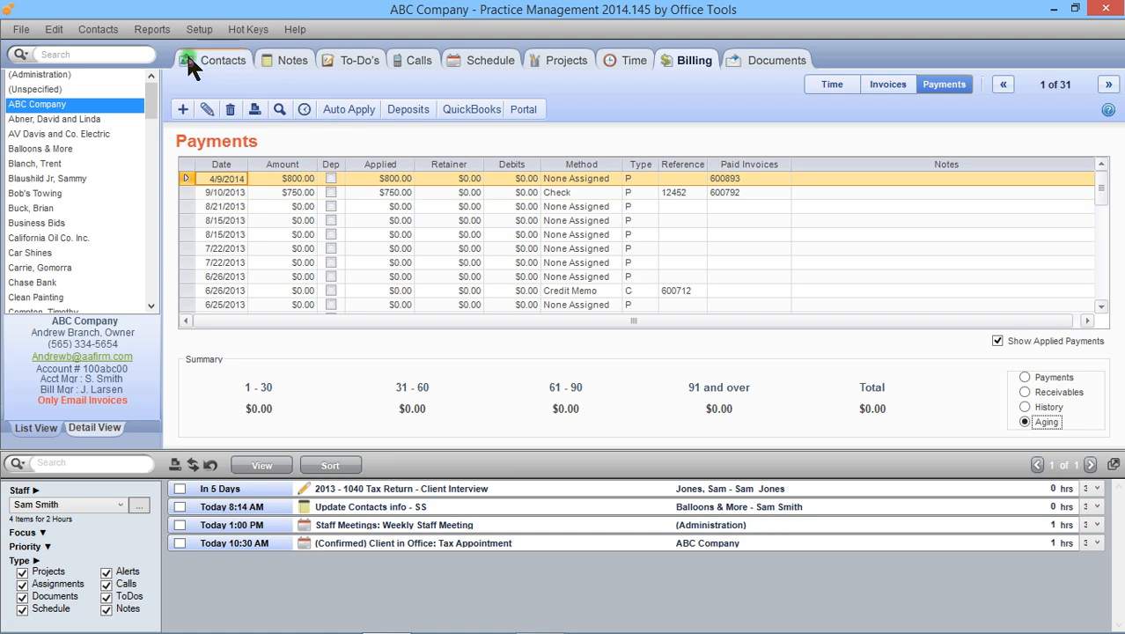
# - View the billing reports and the Billing and WIP Reconciliation report's options, then close the reports window without running one
pyautogui.click(155, 30)
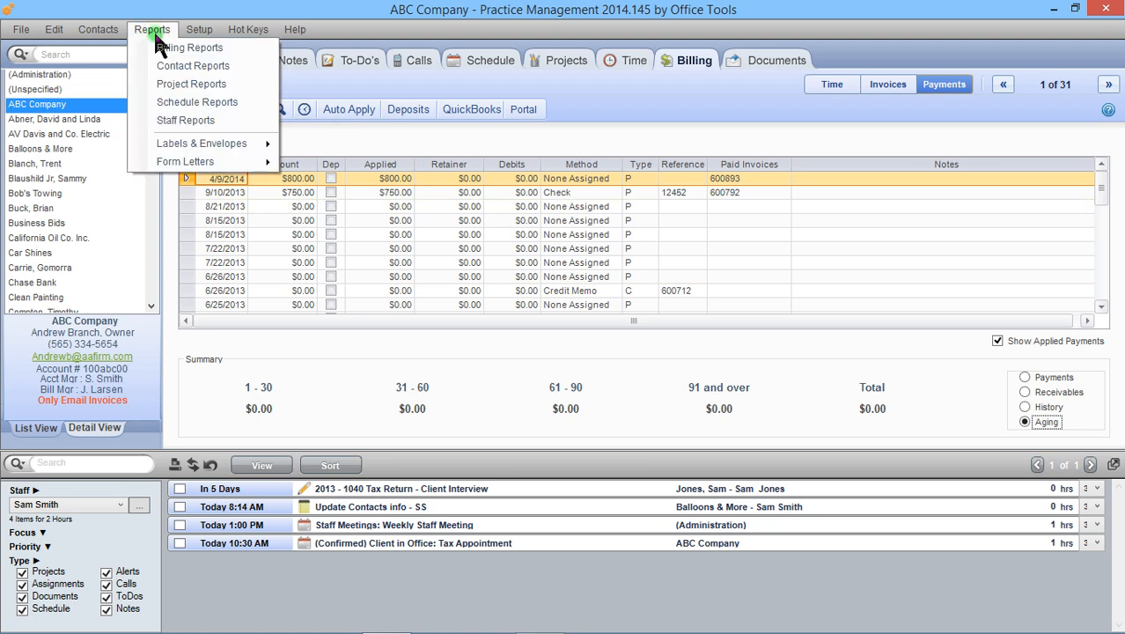
pyautogui.click(157, 47)
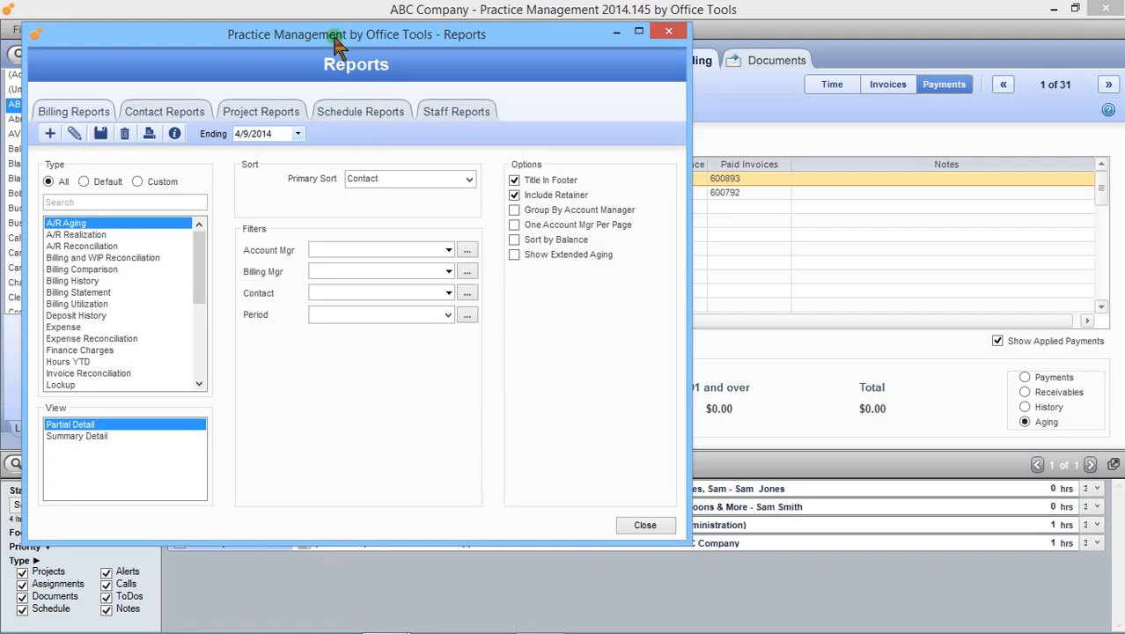
pyautogui.moveTo(338, 44); pyautogui.dragTo(510, 67)
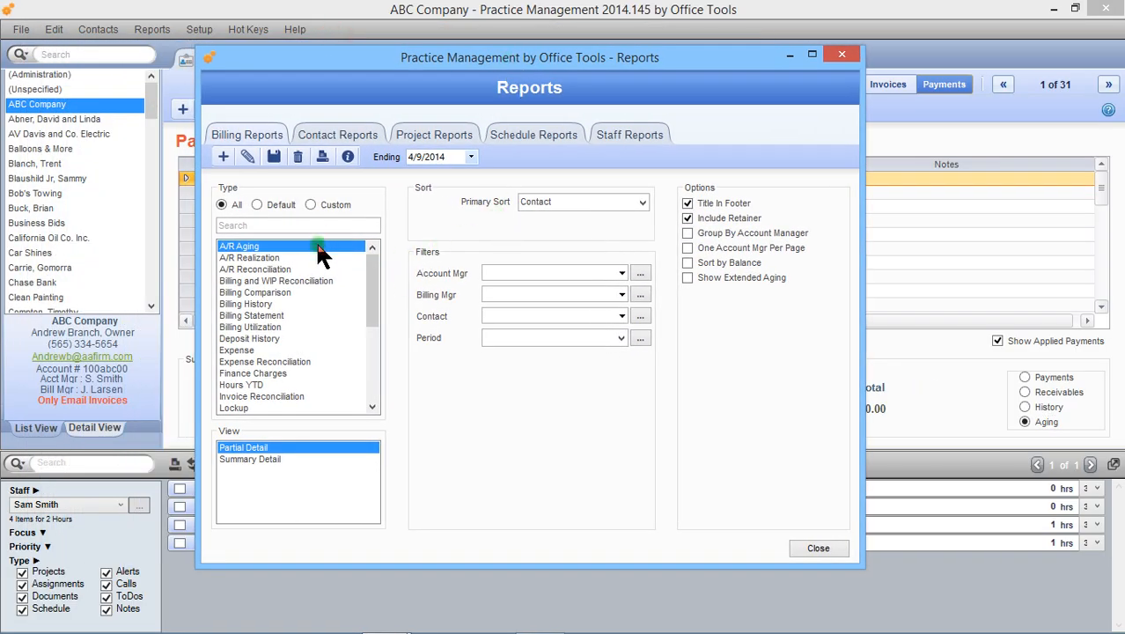
pyautogui.click(310, 281)
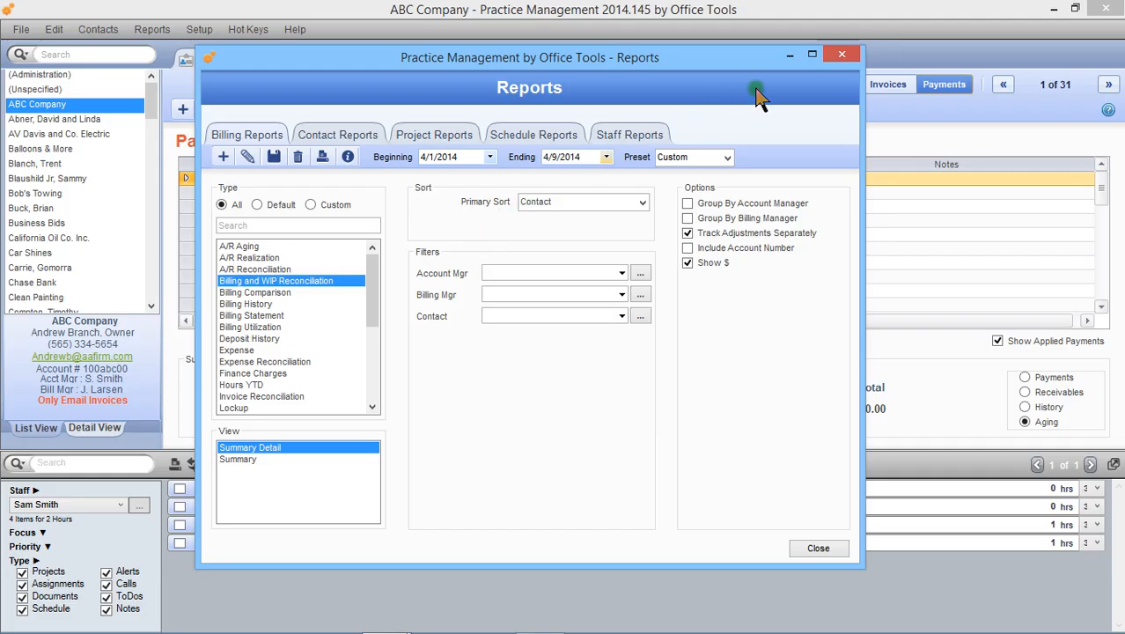
pyautogui.click(831, 55)
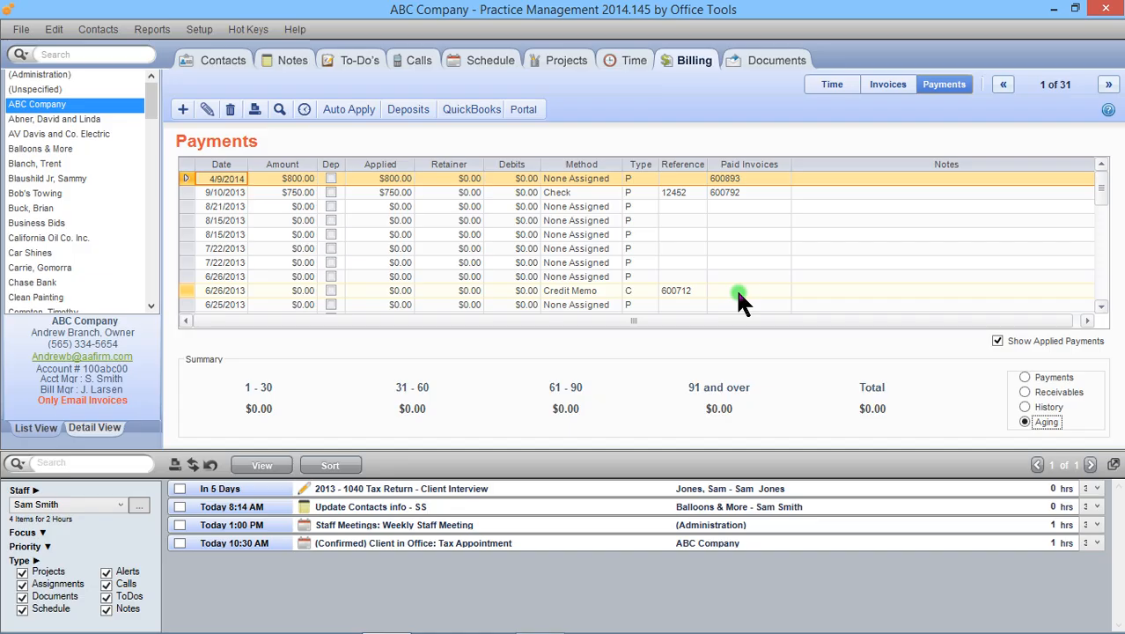
# - Review ABC Company's billable time list and its invoice list again
pyautogui.click(817, 87)
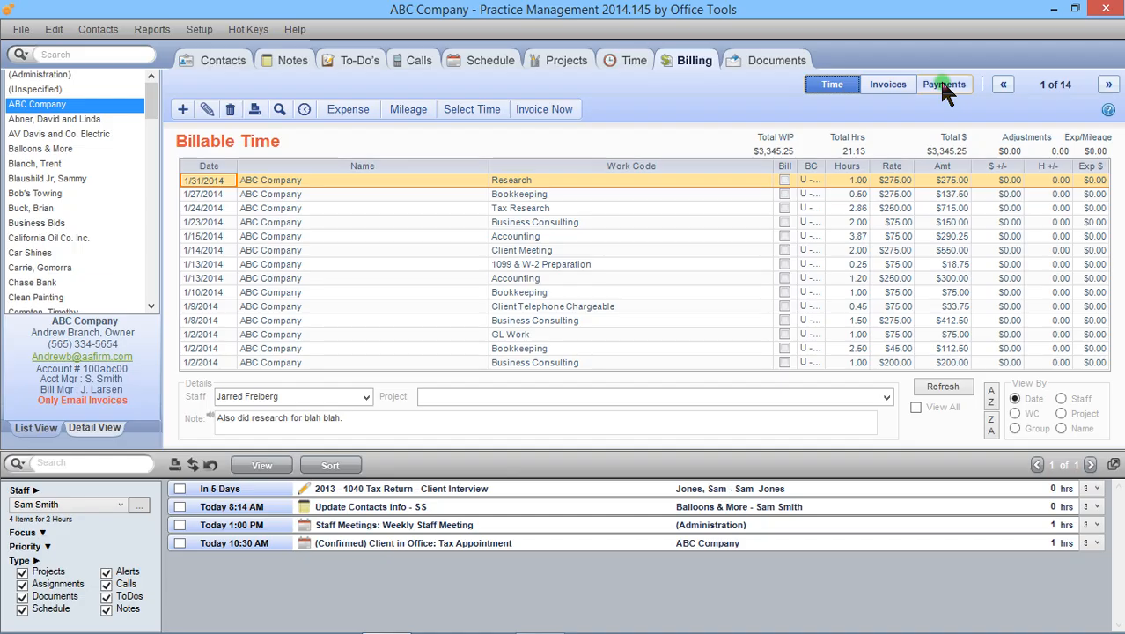
pyautogui.click(908, 86)
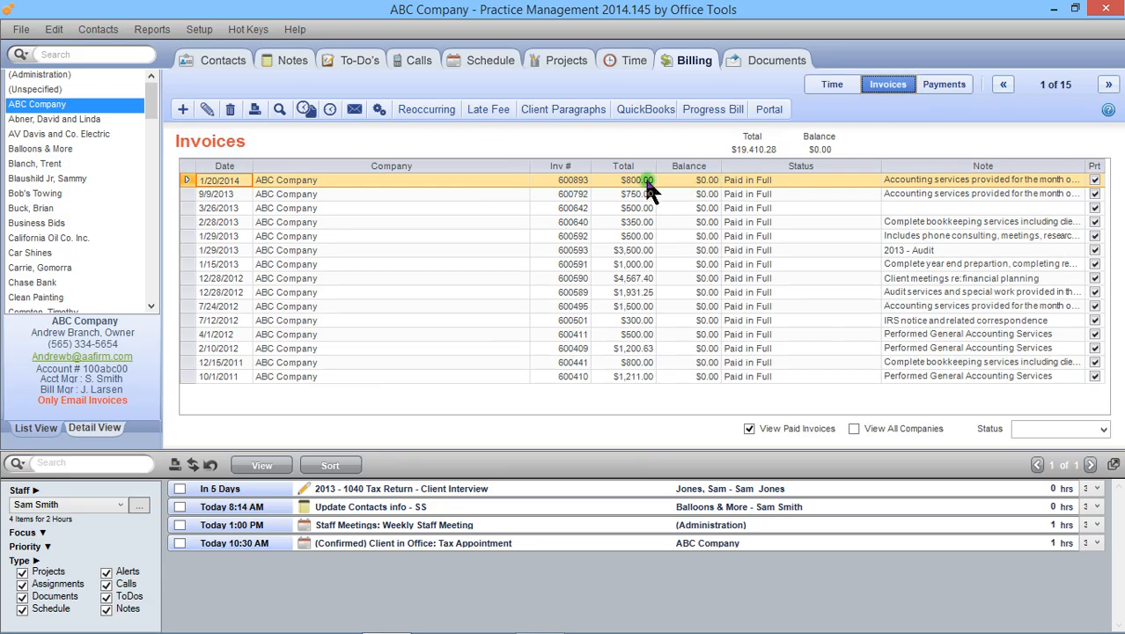
pyautogui.click(306, 111)
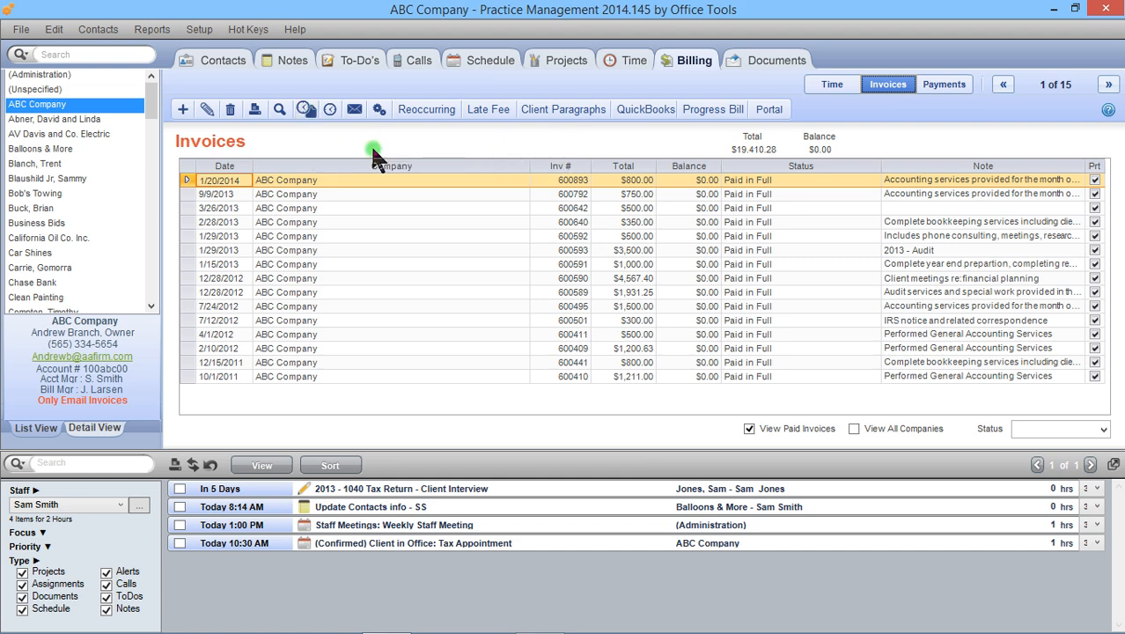